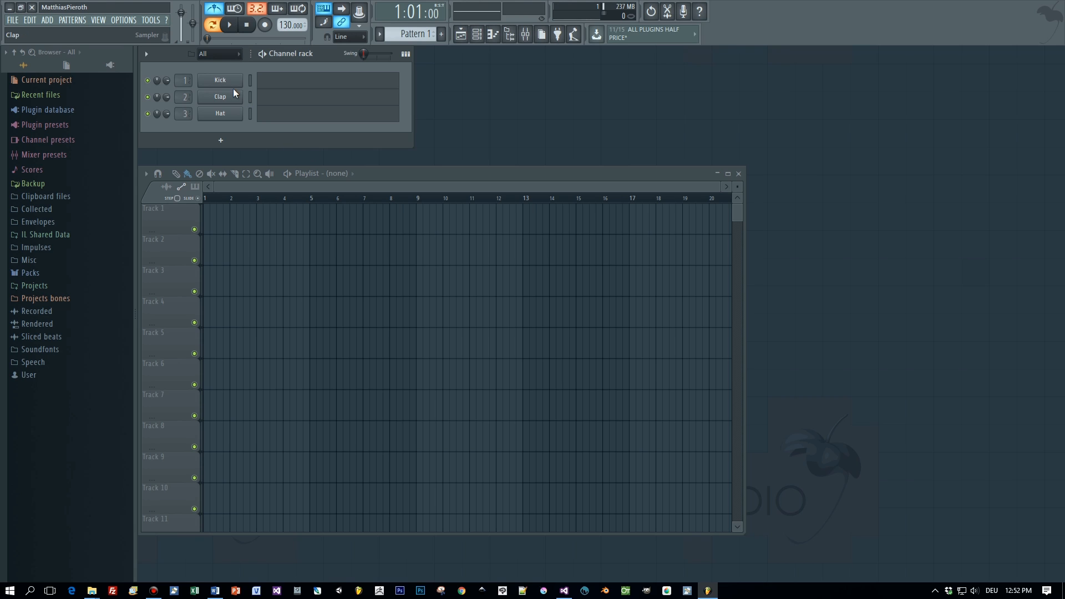
- Switch Pattern 1 to the step-grid view and play the beat once
{"action": "left_click", "coordinate": [262, 86]}
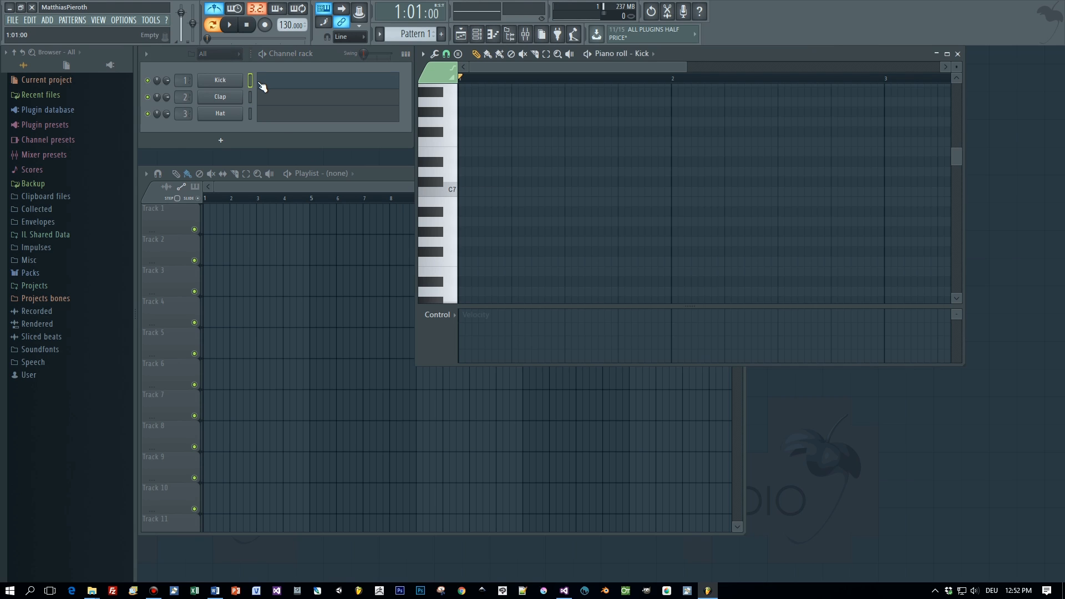
{"action": "left_click", "coordinate": [411, 55]}
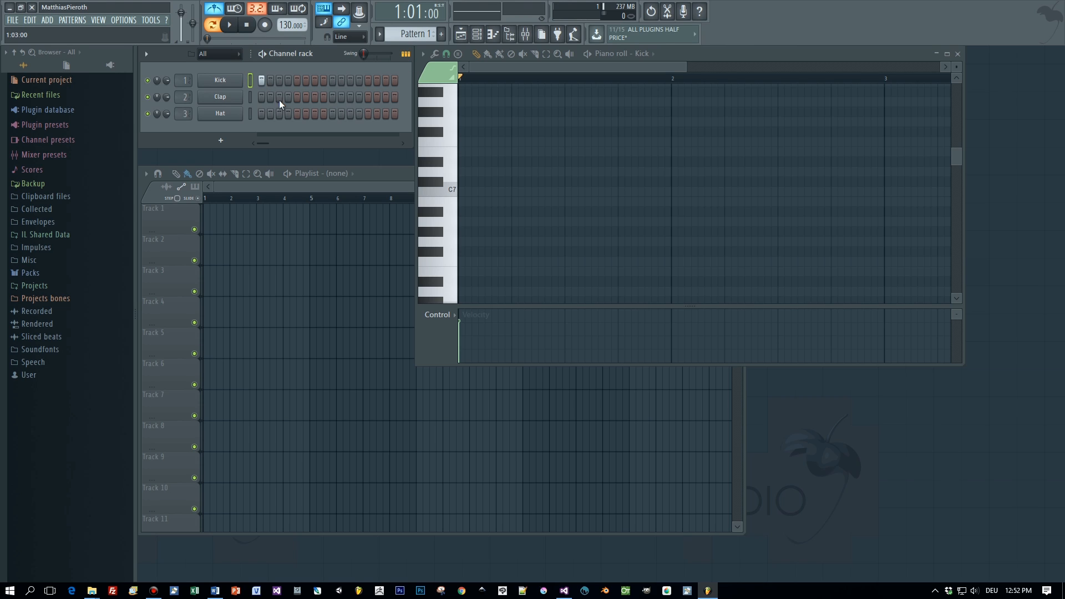
{"action": "key", "text": "space"}
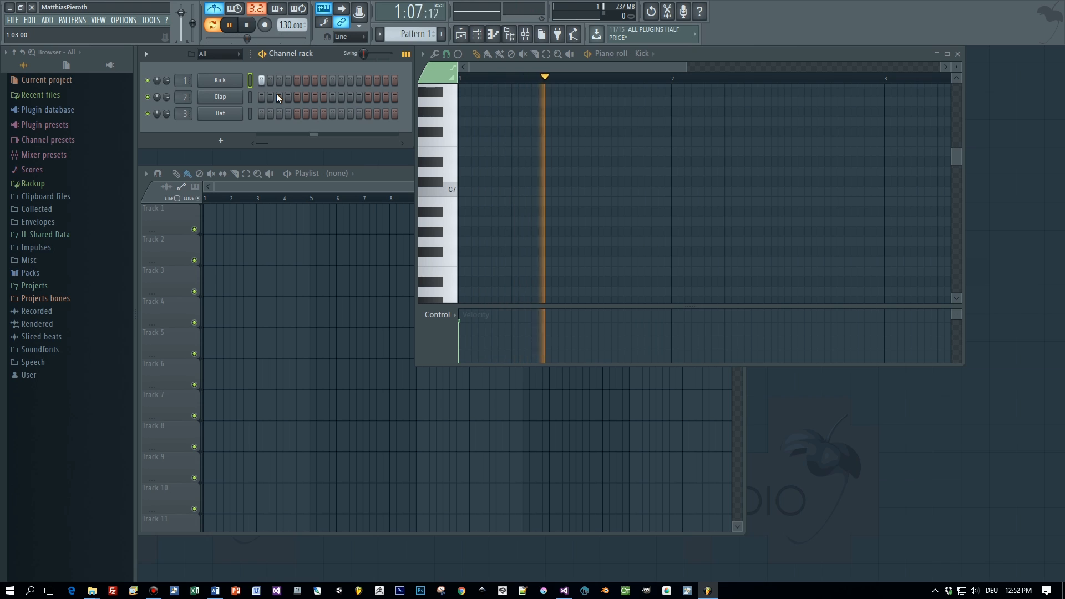
{"action": "left_click", "coordinate": [247, 25]}
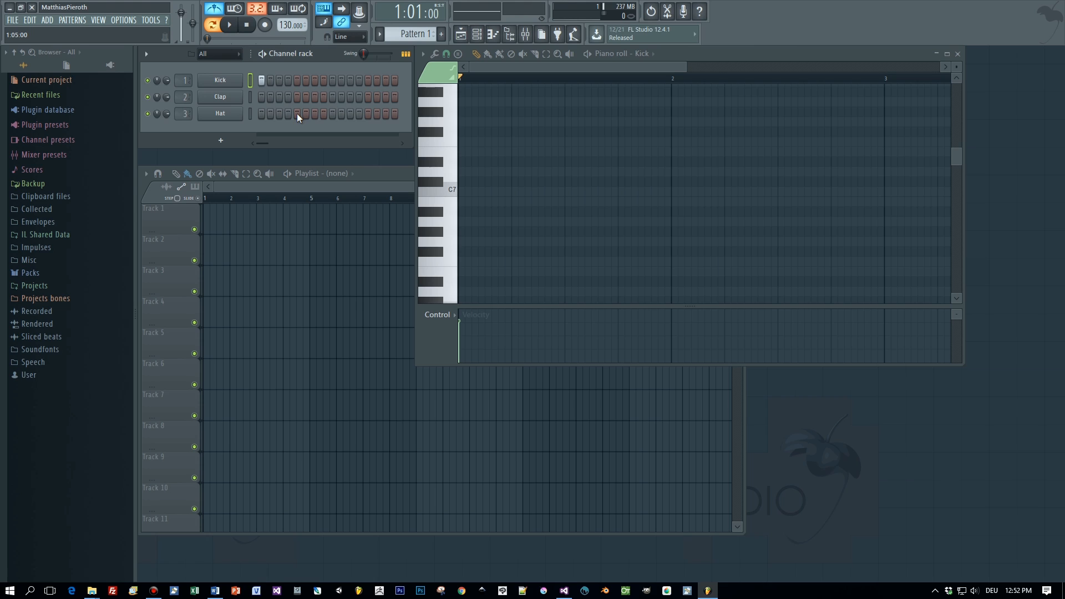
- Add a clap on step 9, audition it, and close the Kick piano roll
{"action": "left_click", "coordinate": [332, 97]}
{"action": "left_click", "coordinate": [236, 28]}
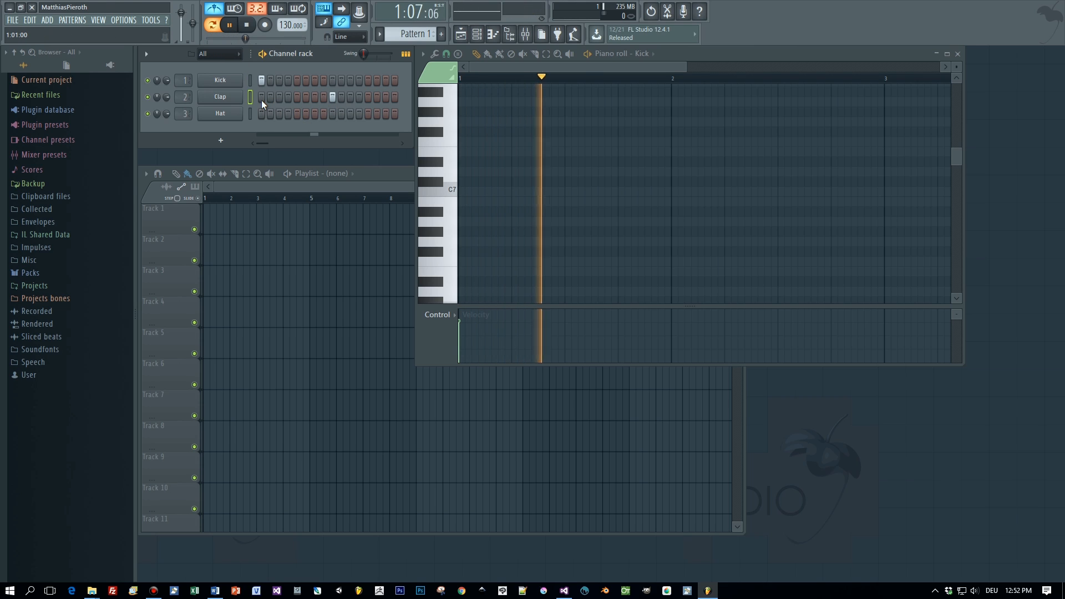
{"action": "left_click", "coordinate": [248, 26]}
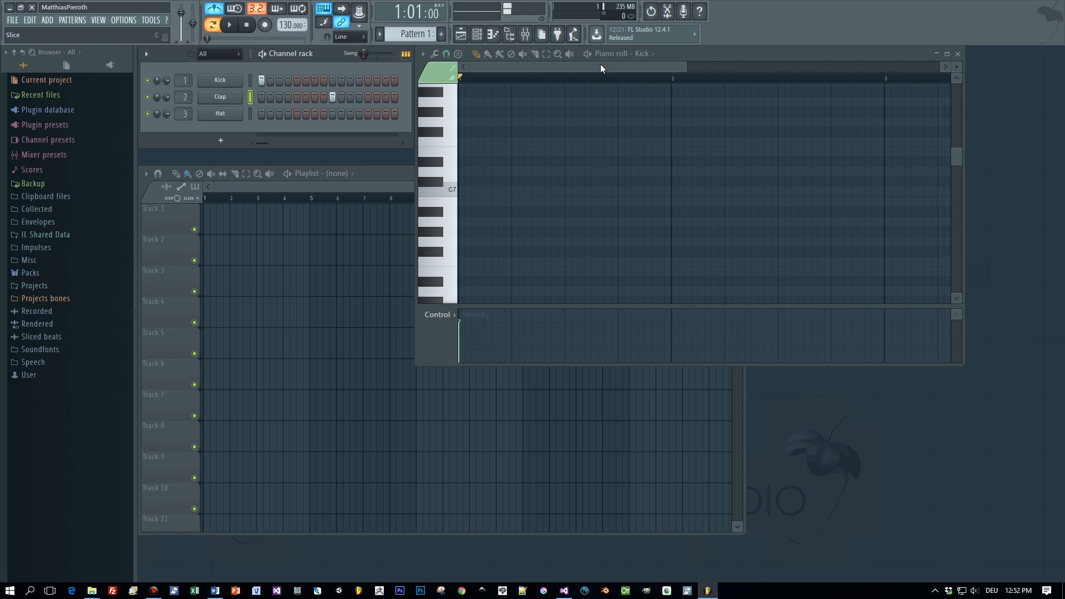
{"action": "left_click", "coordinate": [958, 53]}
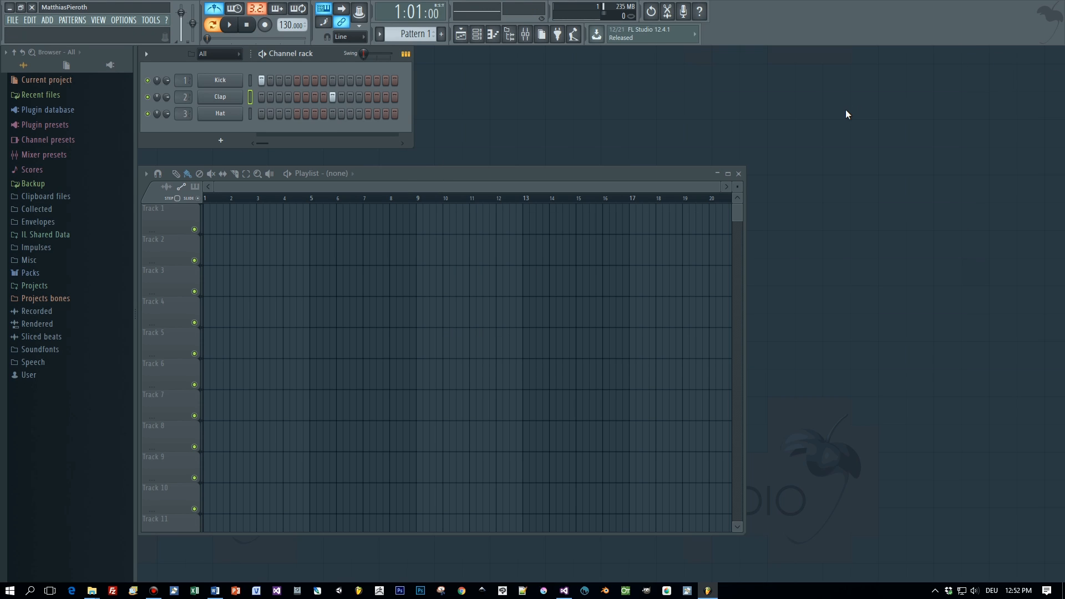
- Add a kick on step 7 and widen the Channel rack to show 32 steps
{"action": "left_click", "coordinate": [314, 79]}
{"action": "key", "text": "space"}
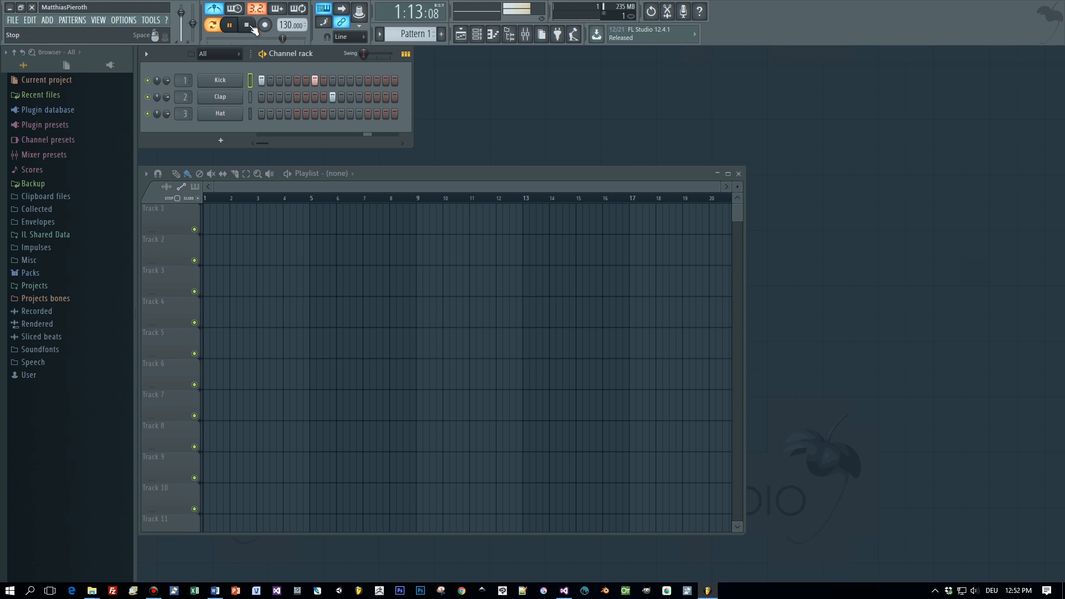
{"action": "left_click", "coordinate": [252, 26]}
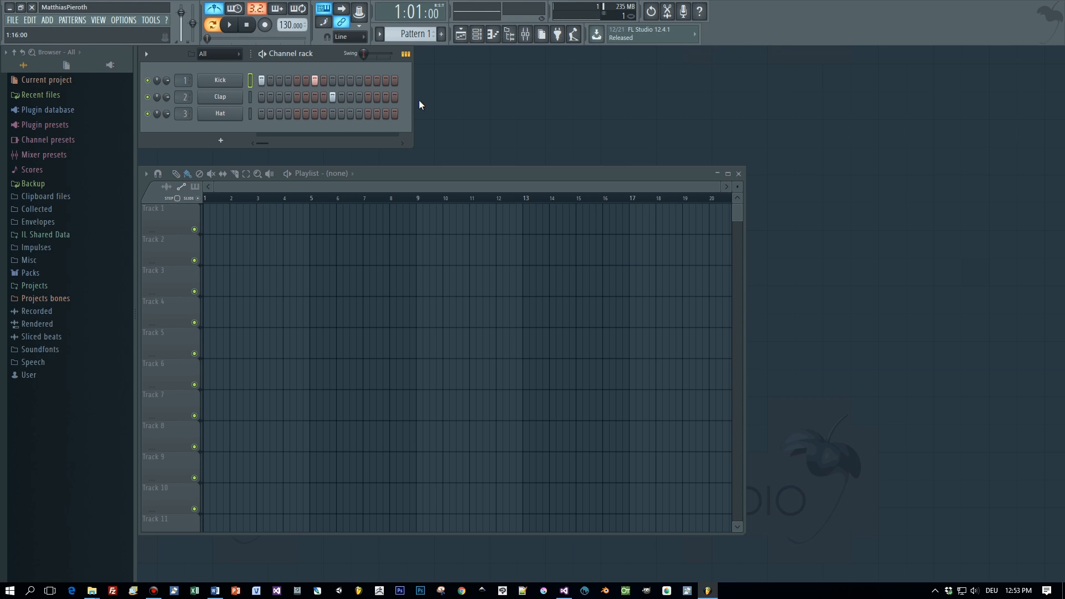
{"action": "left_click_drag", "start_coordinate": [411, 103], "coordinate": [518, 106]}
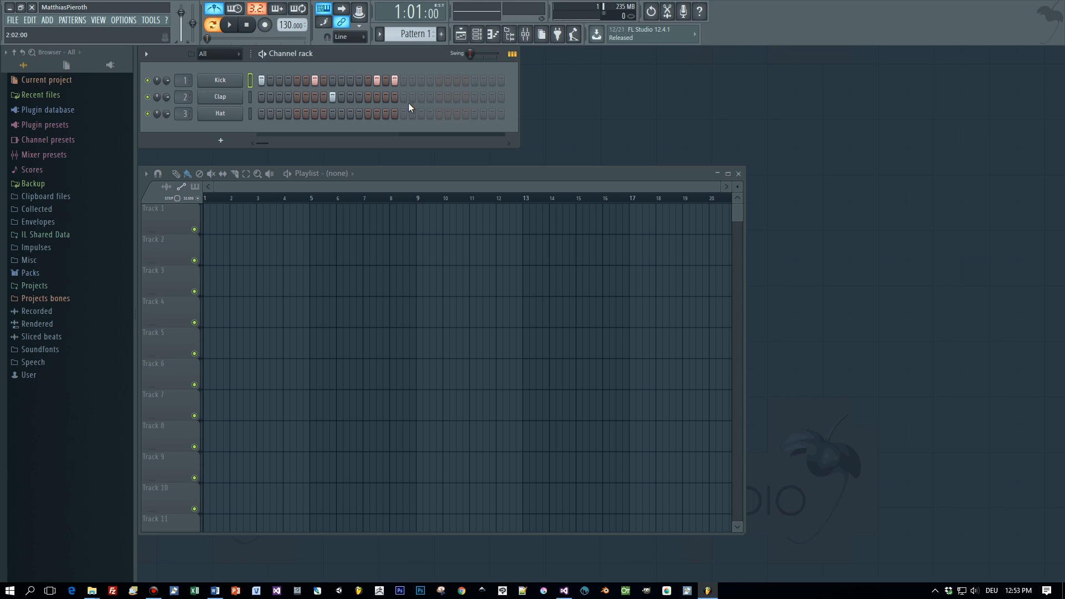
- While playing, rework the kicks: remove steps 14 and 16, add steps 18, 19 and 23
{"action": "key", "text": "space"}
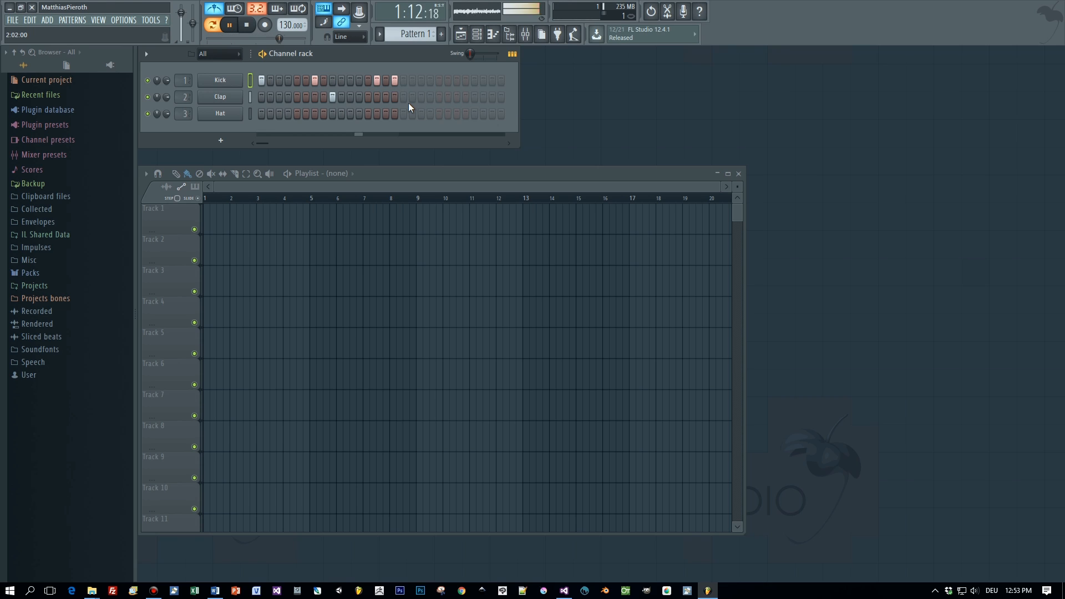
{"action": "right_click", "coordinate": [376, 81]}
{"action": "right_click", "coordinate": [393, 79]}
{"action": "left_click", "coordinate": [404, 80]}
{"action": "left_click", "coordinate": [430, 80]}
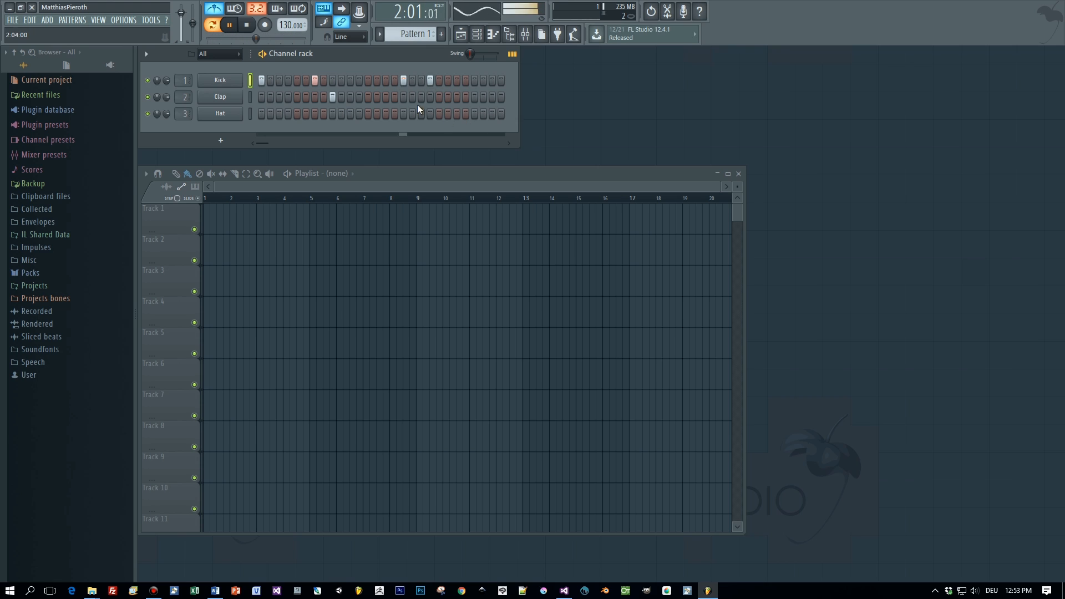
{"action": "left_click", "coordinate": [422, 80]}
{"action": "left_click", "coordinate": [404, 81]}
{"action": "left_click", "coordinate": [430, 79]}
{"action": "left_click", "coordinate": [413, 81]}
{"action": "left_click", "coordinate": [421, 81]}
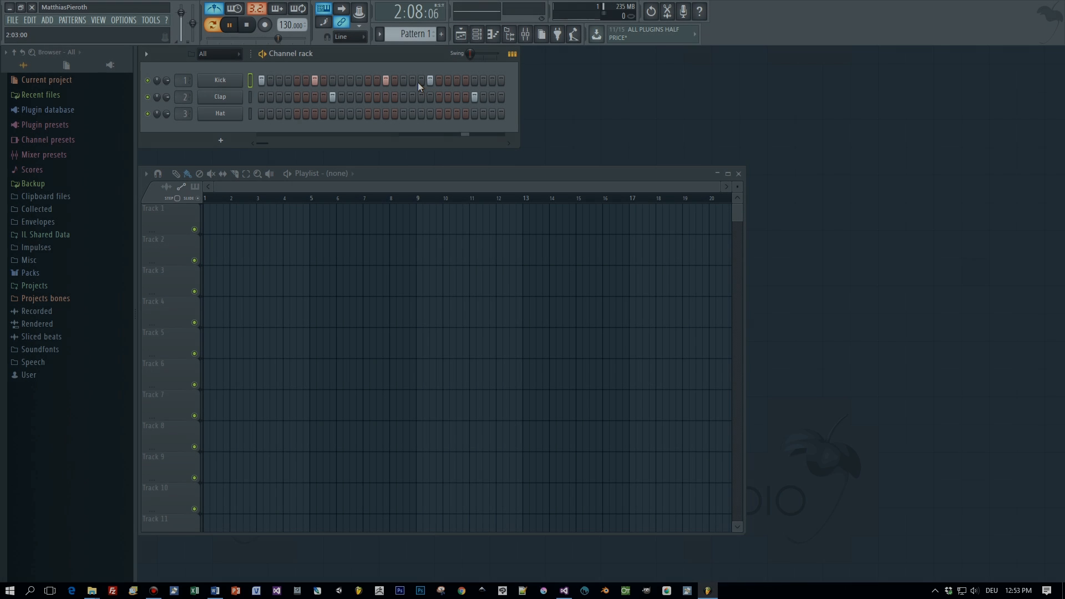
{"action": "left_click", "coordinate": [421, 81]}
{"action": "left_click", "coordinate": [429, 81]}
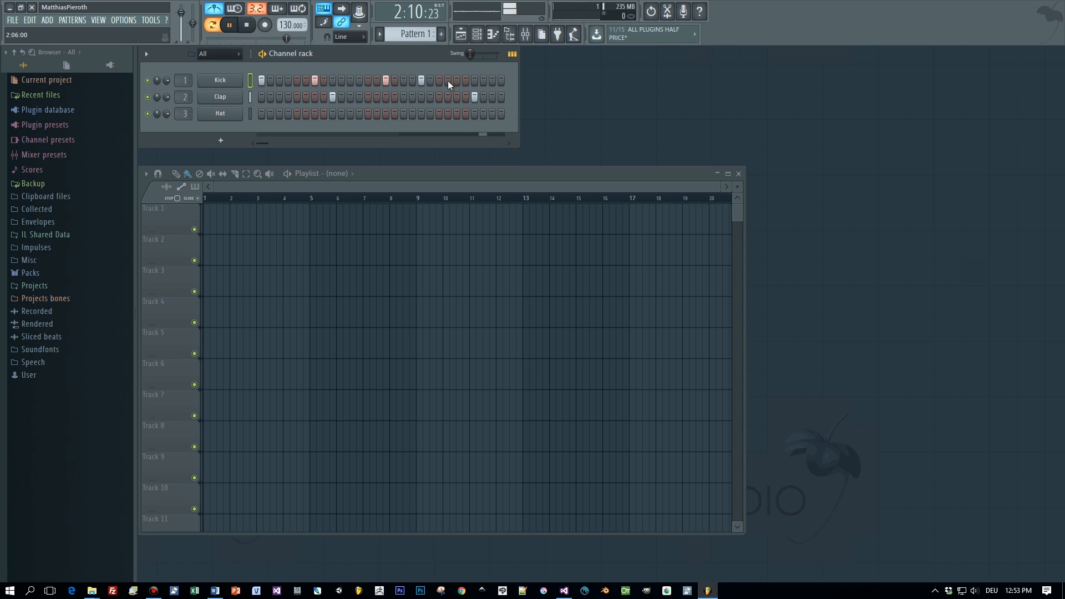
{"action": "left_click", "coordinate": [456, 80]}
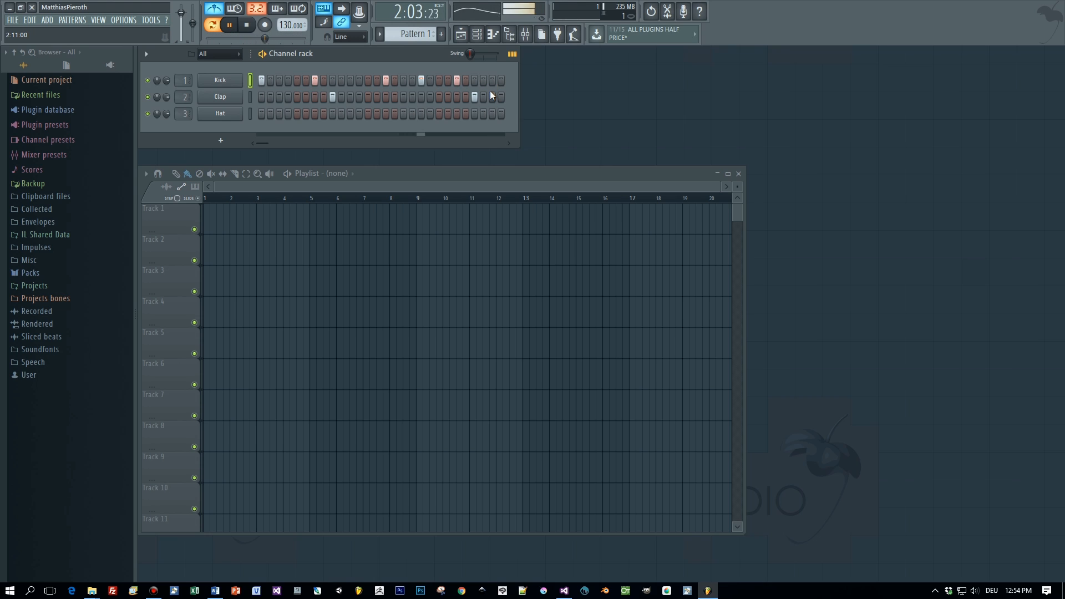
{"action": "left_click", "coordinate": [247, 26]}
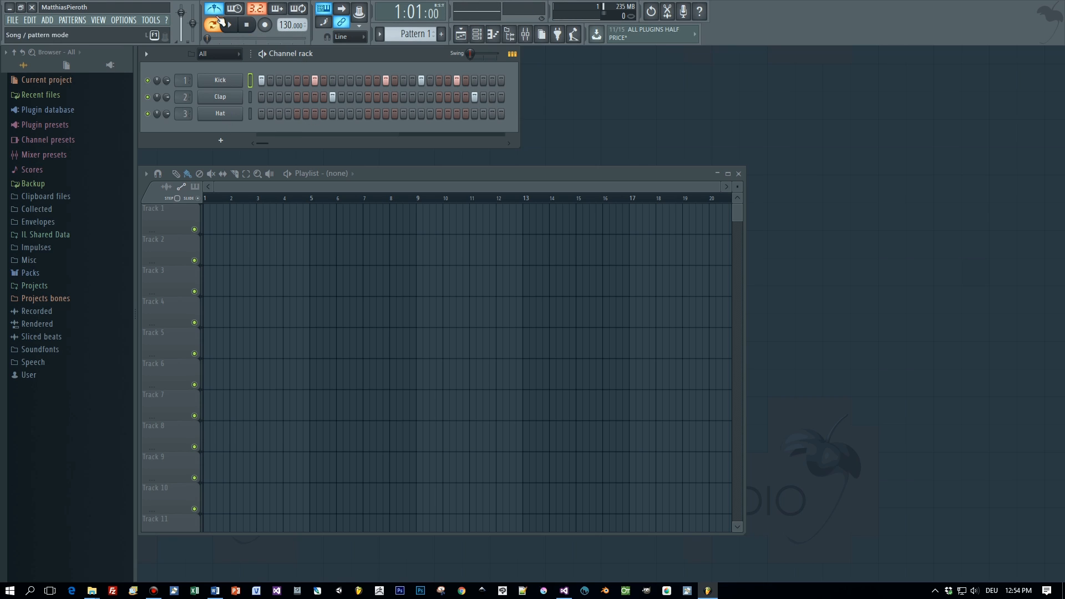
- Fill the Hat row on every second step and play the beat
{"action": "right_click", "coordinate": [216, 115]}
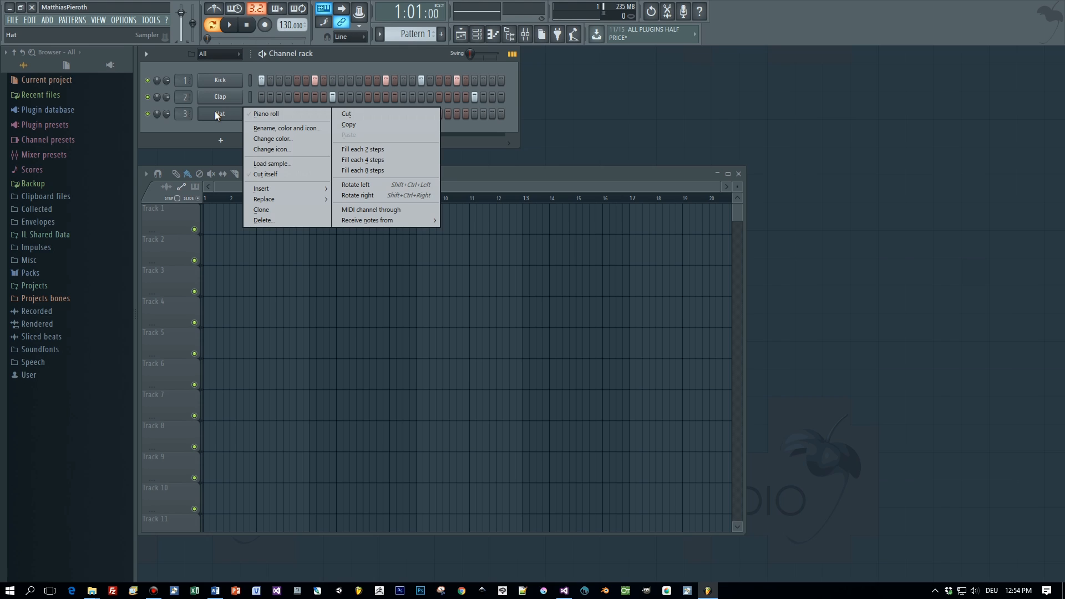
{"action": "left_click", "coordinate": [361, 149]}
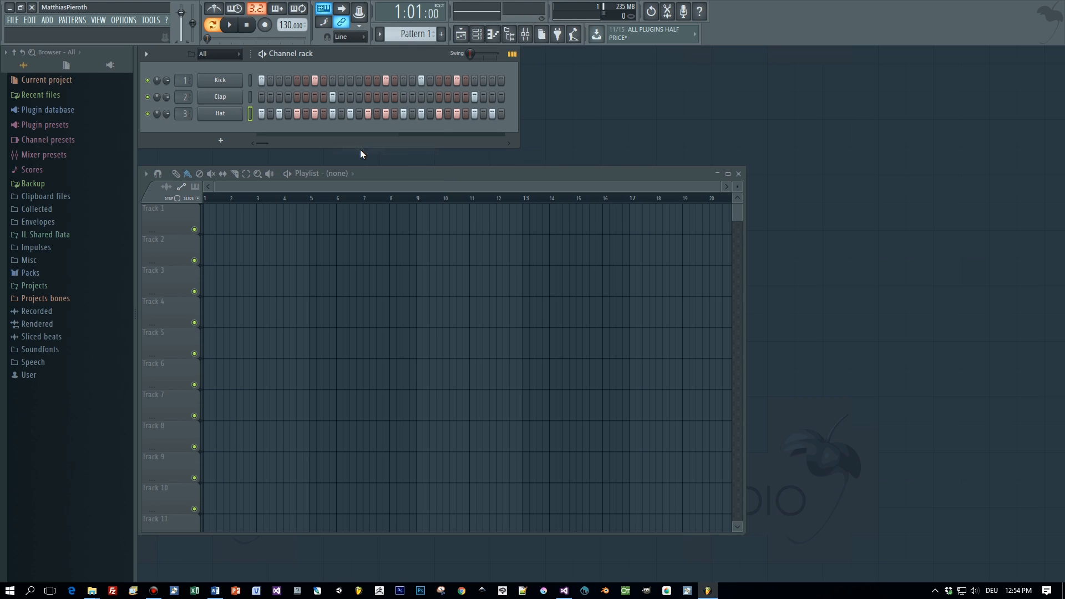
{"action": "left_click", "coordinate": [229, 25]}
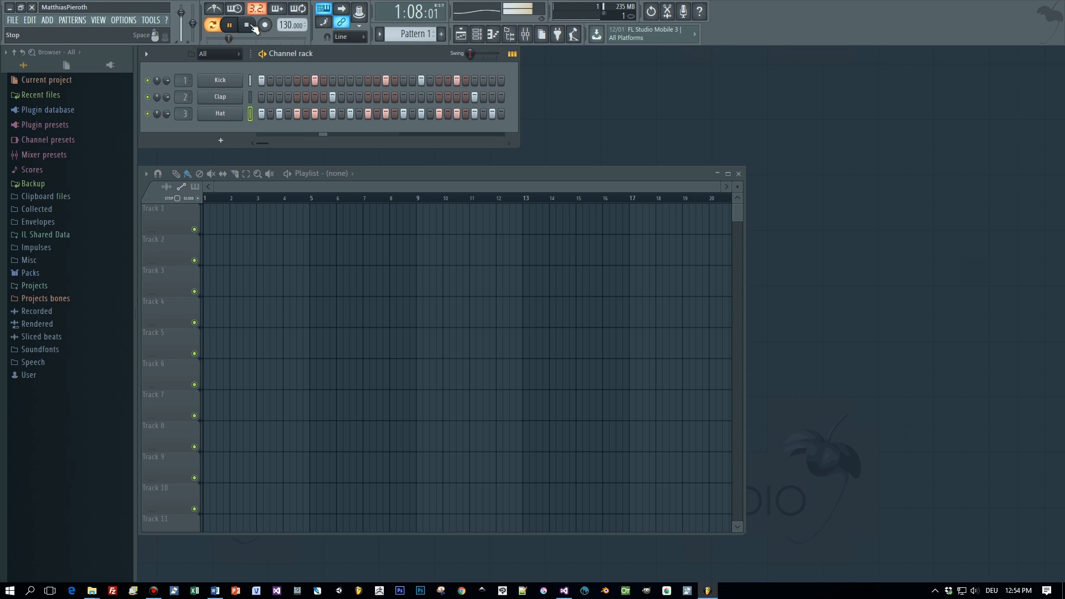
- Stop playback and open the Browser's Packs > Drums > Kicks folder
{"action": "left_click", "coordinate": [249, 25]}
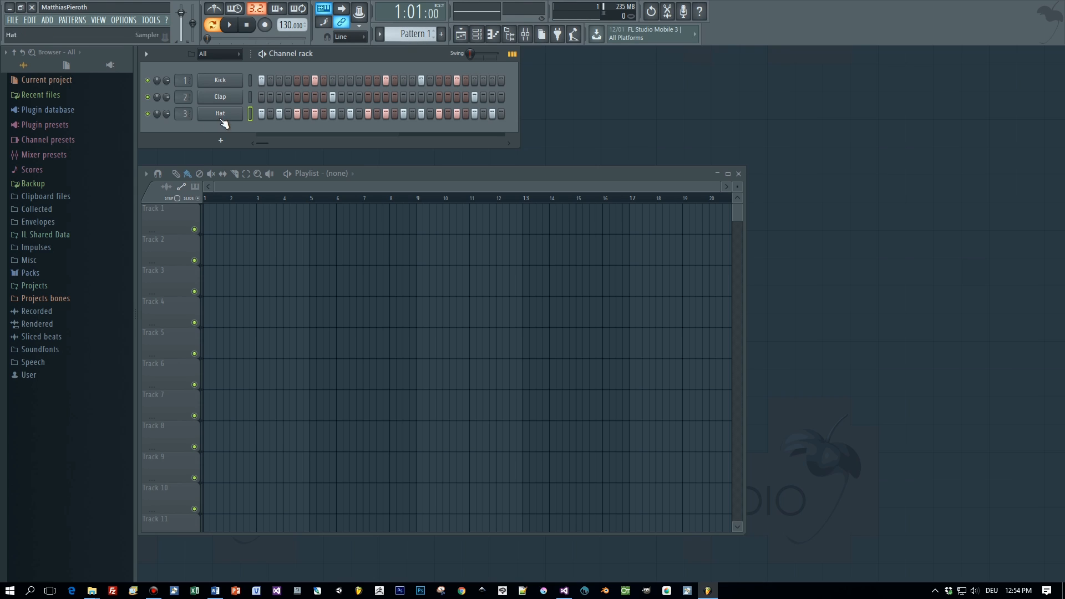
{"action": "left_click", "coordinate": [36, 271]}
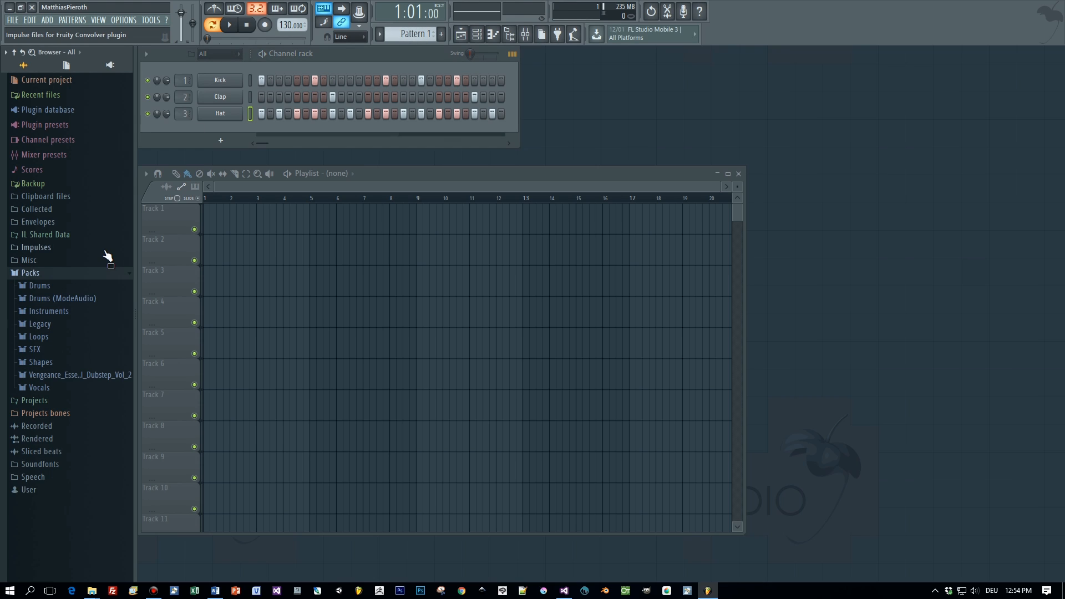
{"action": "left_click", "coordinate": [65, 375]}
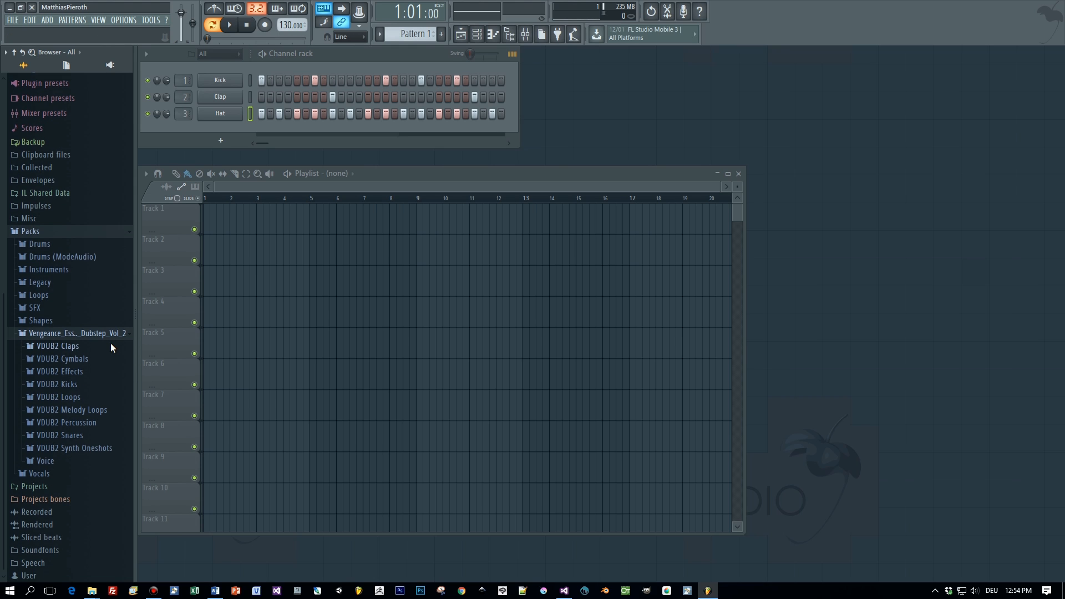
{"action": "left_click", "coordinate": [46, 247]}
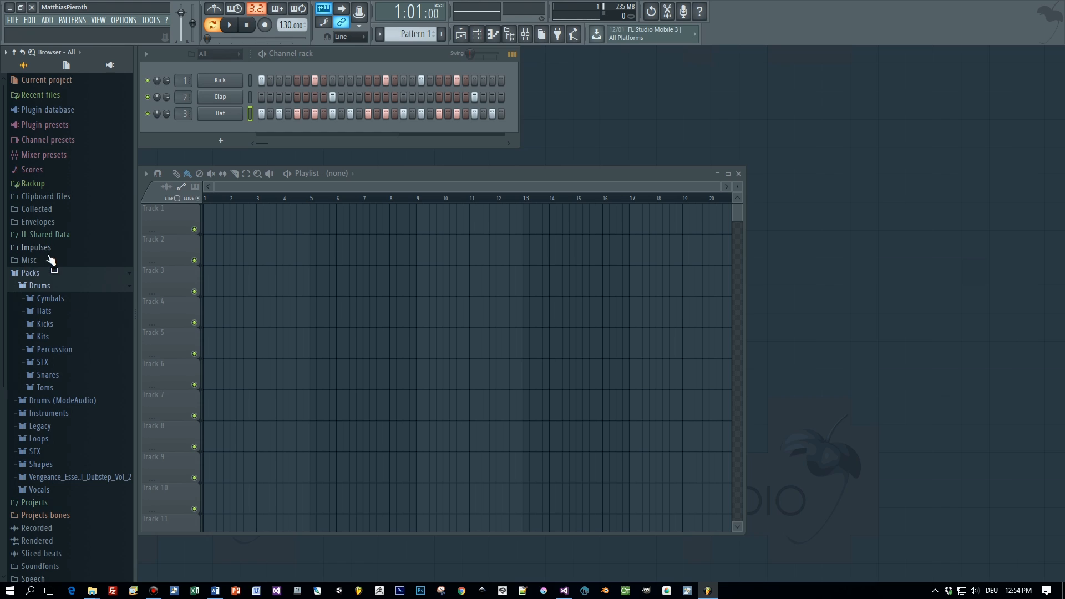
{"action": "left_click", "coordinate": [52, 327]}
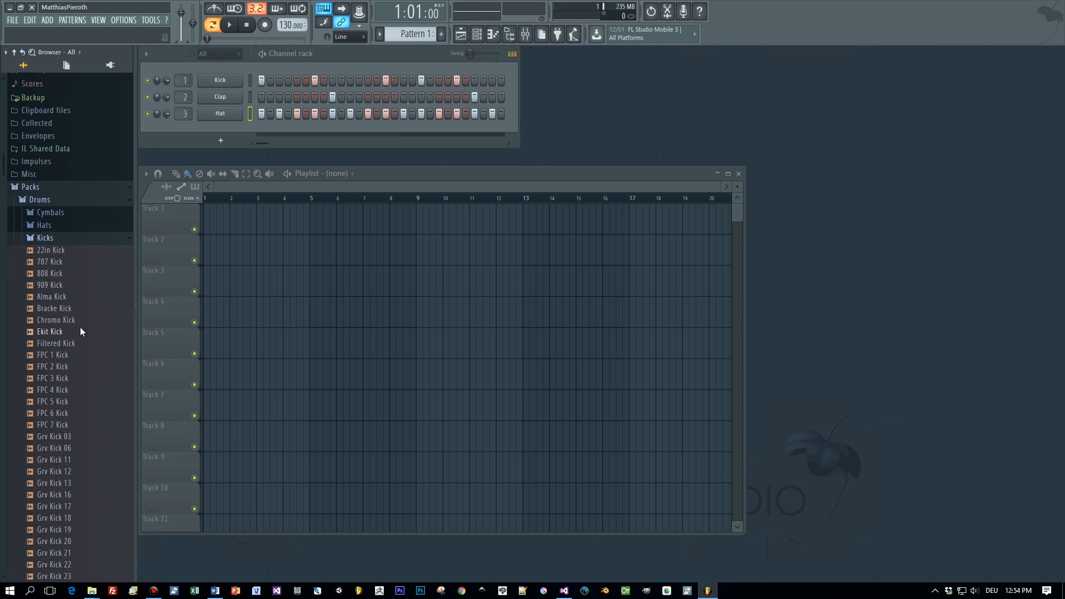
- Preview the 808 Kick and 909 Kick samples
{"action": "left_click_drag", "start_coordinate": [51, 273], "coordinate": [56, 276]}
{"action": "left_click", "coordinate": [56, 276]}
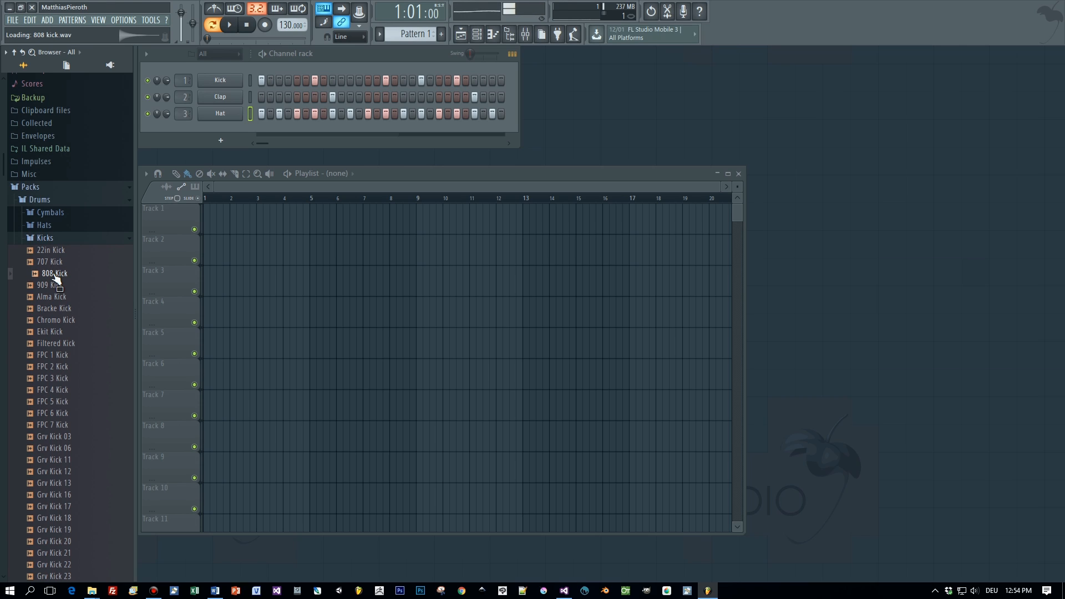
{"action": "left_click", "coordinate": [55, 275]}
{"action": "left_click", "coordinate": [55, 285]}
{"action": "left_click", "coordinate": [55, 286]}
{"action": "left_click", "coordinate": [53, 273]}
- Load Grv Kick 30 onto channel 1 in place of Kick and play the beat
{"action": "scroll", "coordinate": [58, 294], "scroll_direction": "down", "scroll_amount": 4}
{"action": "left_click", "coordinate": [61, 518]}
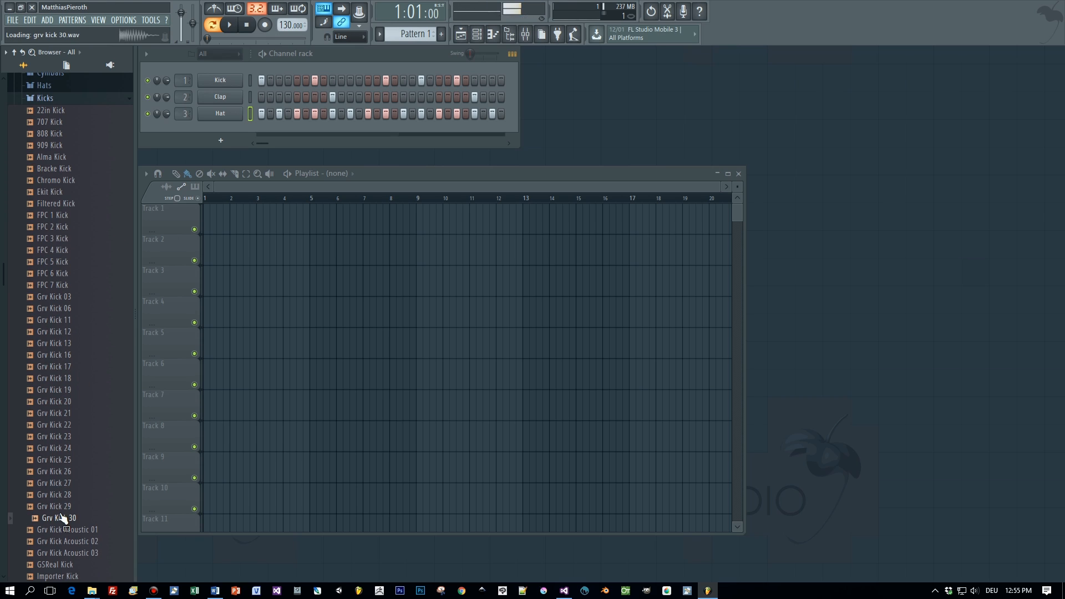
{"action": "left_click_drag", "start_coordinate": [62, 518], "coordinate": [218, 83]}
{"action": "key", "text": "space"}
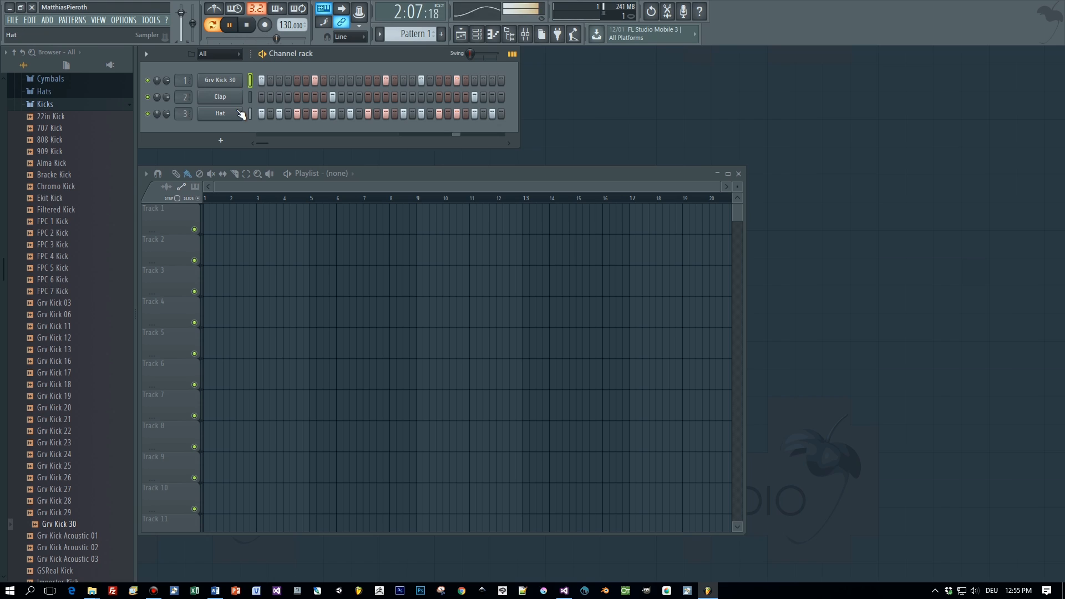
{"action": "key", "text": "space"}
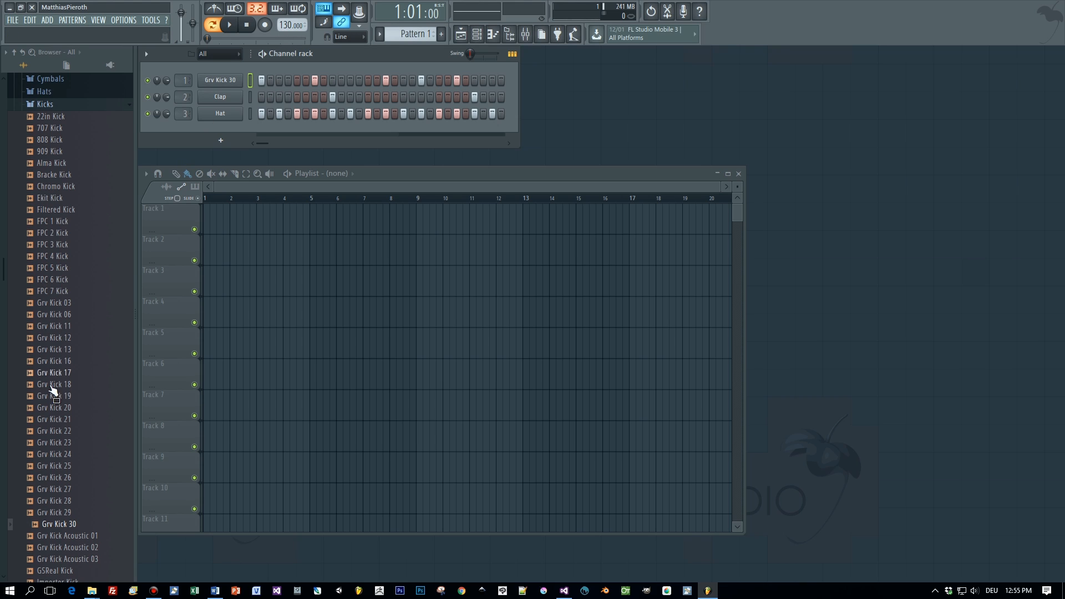
- Collapse the Kicks folder and open the Hats folder in the Browser
{"action": "scroll", "coordinate": [66, 372], "scroll_direction": "up", "scroll_amount": 3}
{"action": "left_click", "coordinate": [50, 177]}
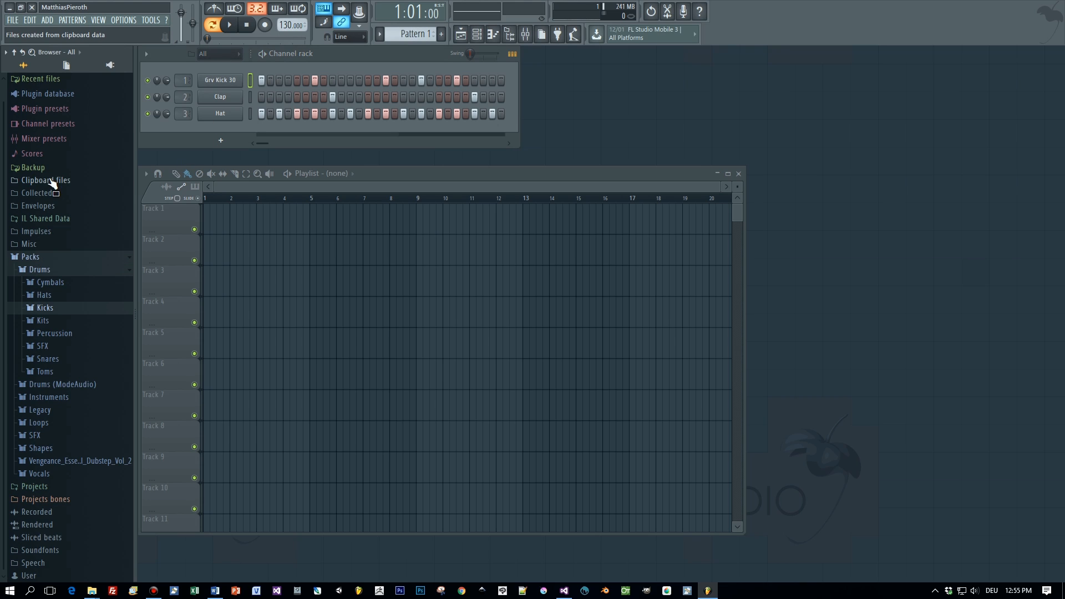
{"action": "left_click", "coordinate": [60, 300]}
{"action": "scroll", "coordinate": [104, 364], "scroll_direction": "down", "scroll_amount": 5}
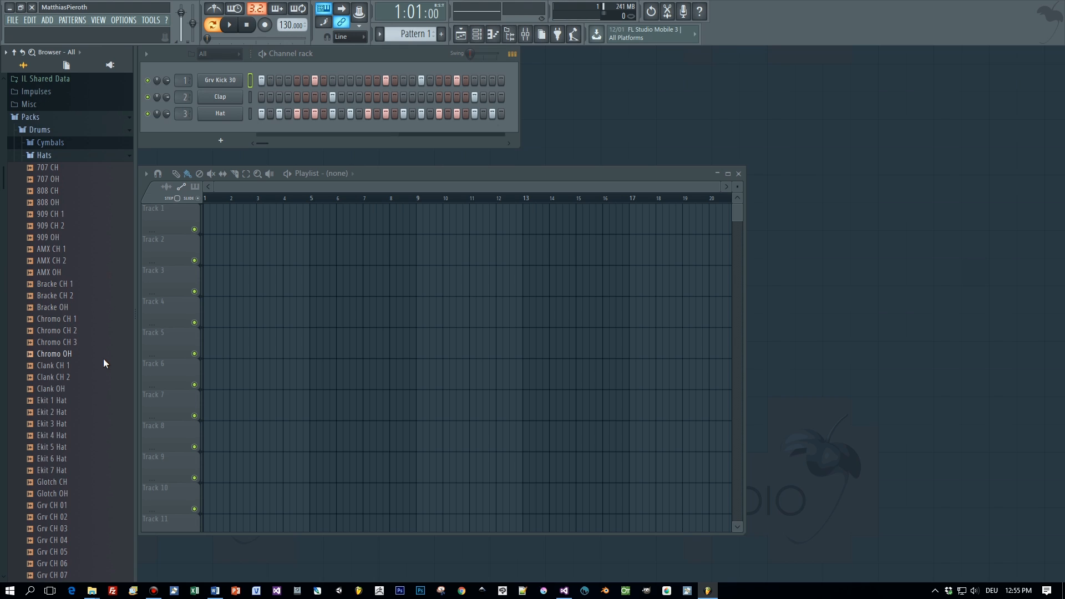
{"action": "scroll", "coordinate": [104, 360], "scroll_direction": "down", "scroll_amount": 8}
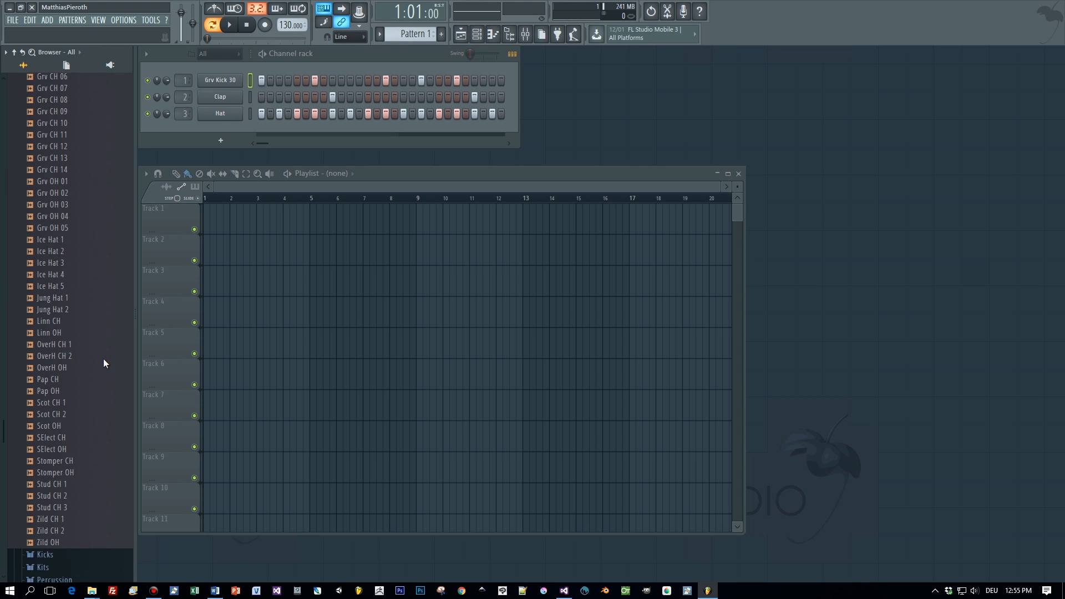
{"action": "scroll", "coordinate": [103, 360], "scroll_direction": "up", "scroll_amount": 8}
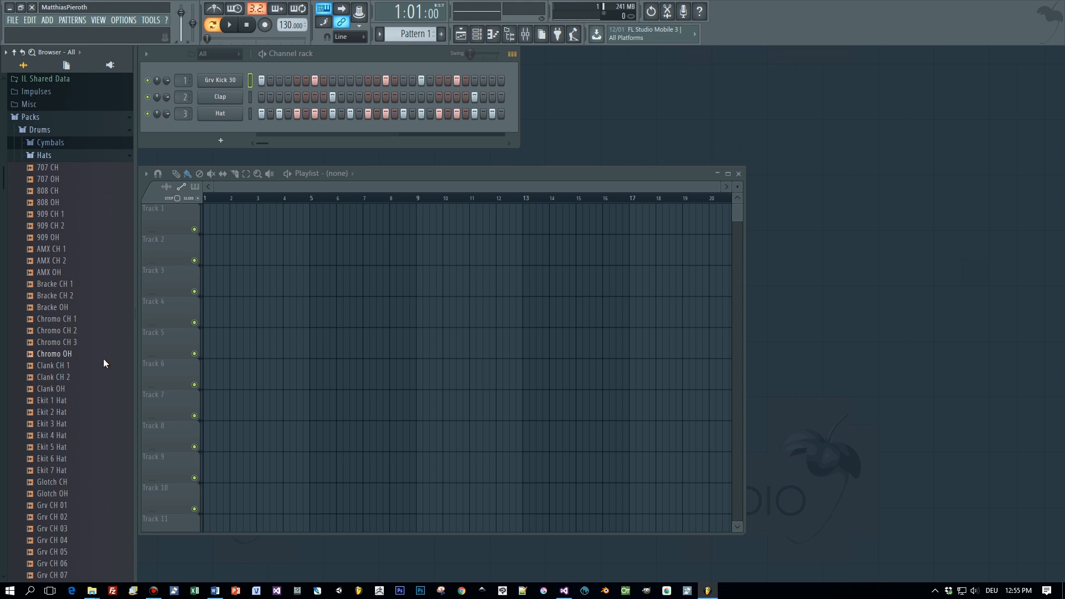
- Preview 909 CH 1 and 808 CH, load 808 CH onto the Hat channel, and play it
{"action": "left_click", "coordinate": [71, 213]}
{"action": "left_click", "coordinate": [64, 192]}
{"action": "left_click_drag", "start_coordinate": [61, 194], "coordinate": [221, 113]}
{"action": "key", "text": "space"}
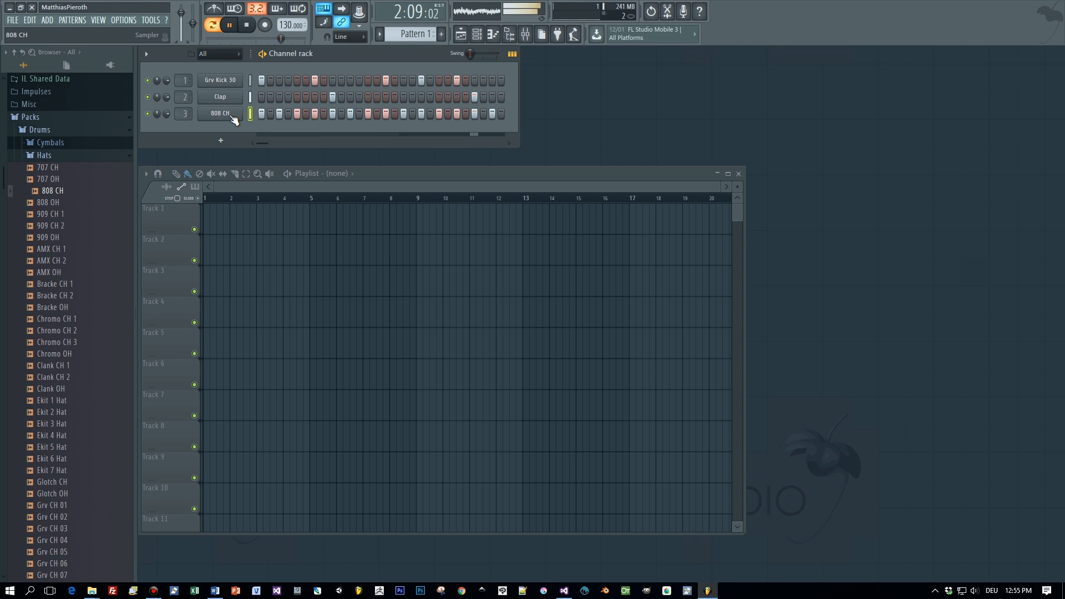
{"action": "key", "text": "space"}
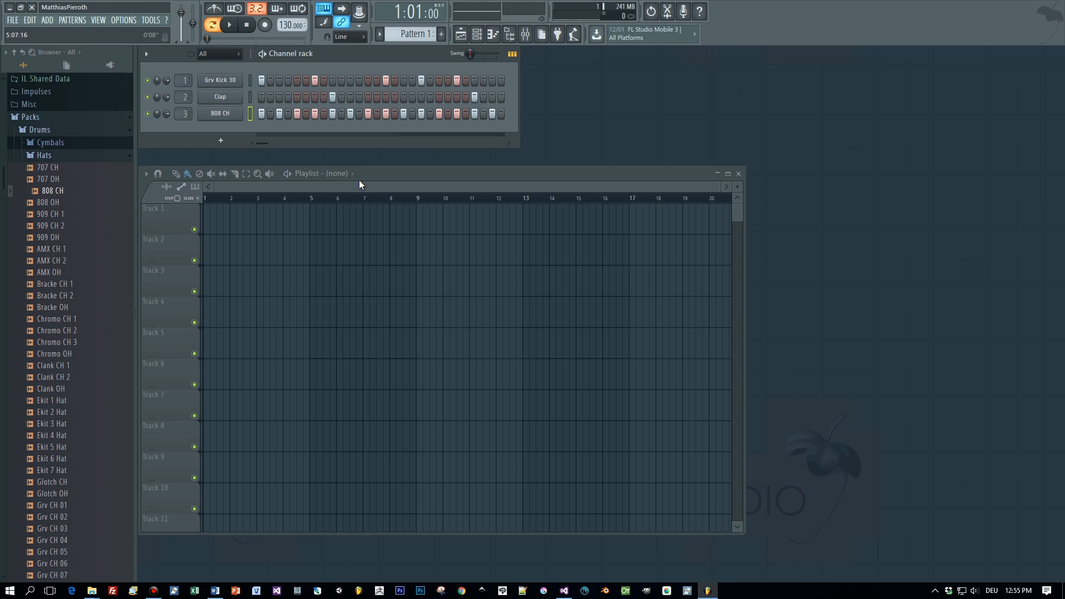
- Paint a Pattern 1 clip at bar 1 of Track 1, then select empty Pattern 2
{"action": "left_click_drag", "start_coordinate": [361, 174], "coordinate": [358, 161]}
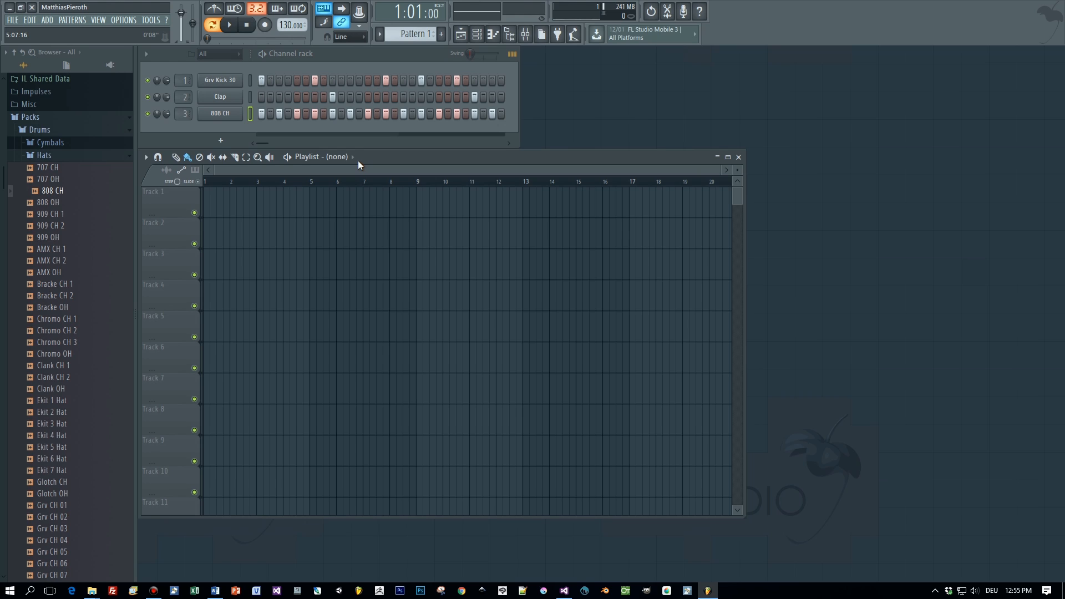
{"action": "left_click", "coordinate": [206, 207]}
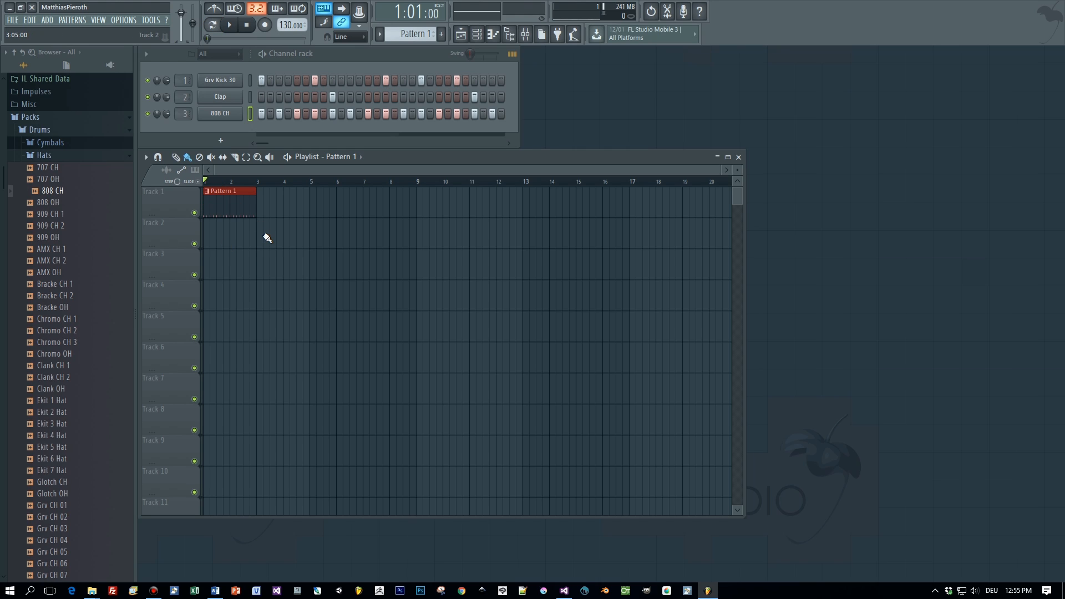
{"action": "left_click", "coordinate": [434, 36]}
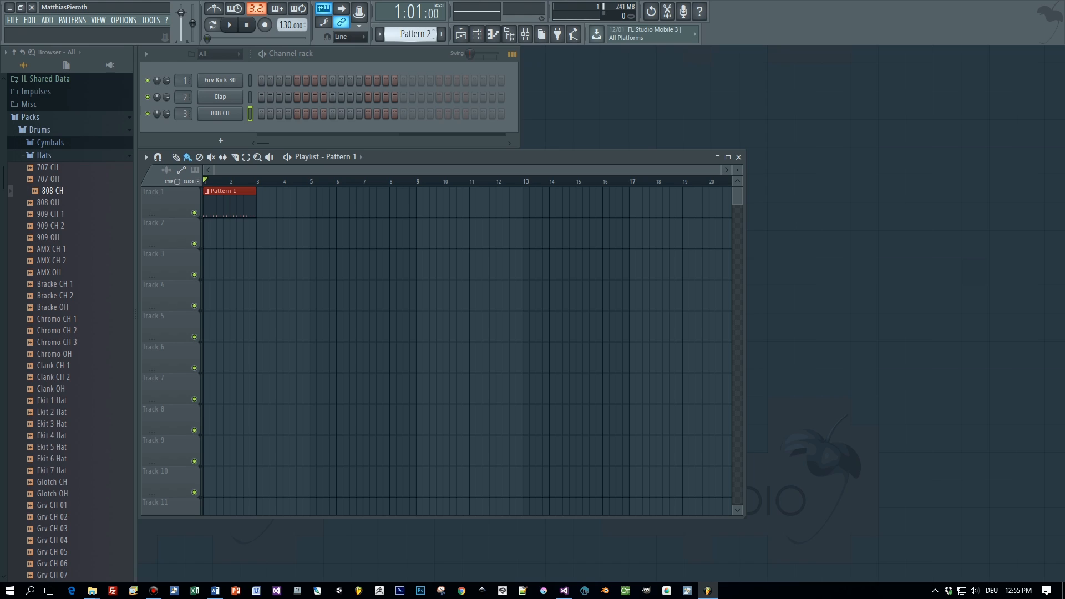
- Flip between Patterns 1 and 2, then create a new empty pattern
{"action": "key", "text": "KP_Subtract"}
{"action": "key", "text": "KP_Add"}
{"action": "key", "text": "KP_Subtract"}
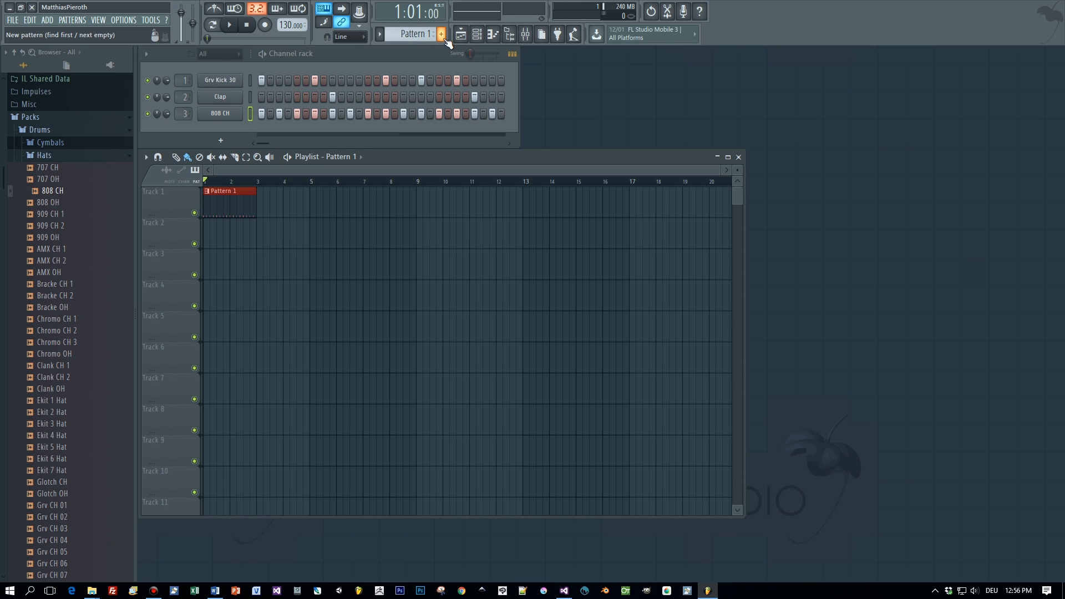
{"action": "left_click", "coordinate": [445, 39]}
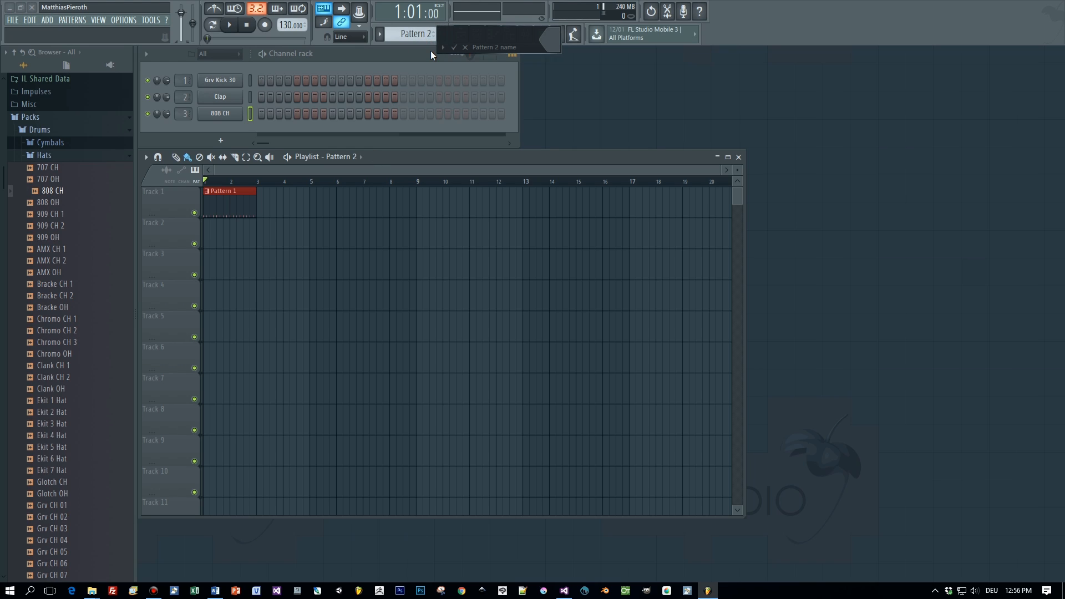
{"action": "left_click", "coordinate": [465, 48]}
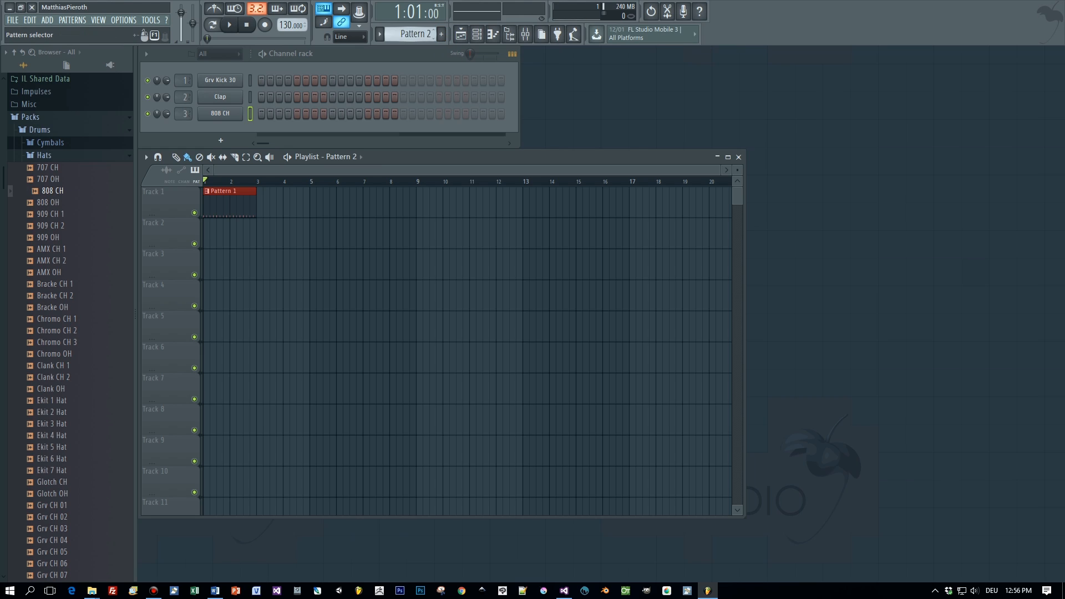
- Paint a Pattern 1 clip at bar 3 of Track 1 and make it unique as Pattern 2
{"action": "scroll", "coordinate": [429, 35], "scroll_direction": "up", "scroll_amount": 1}
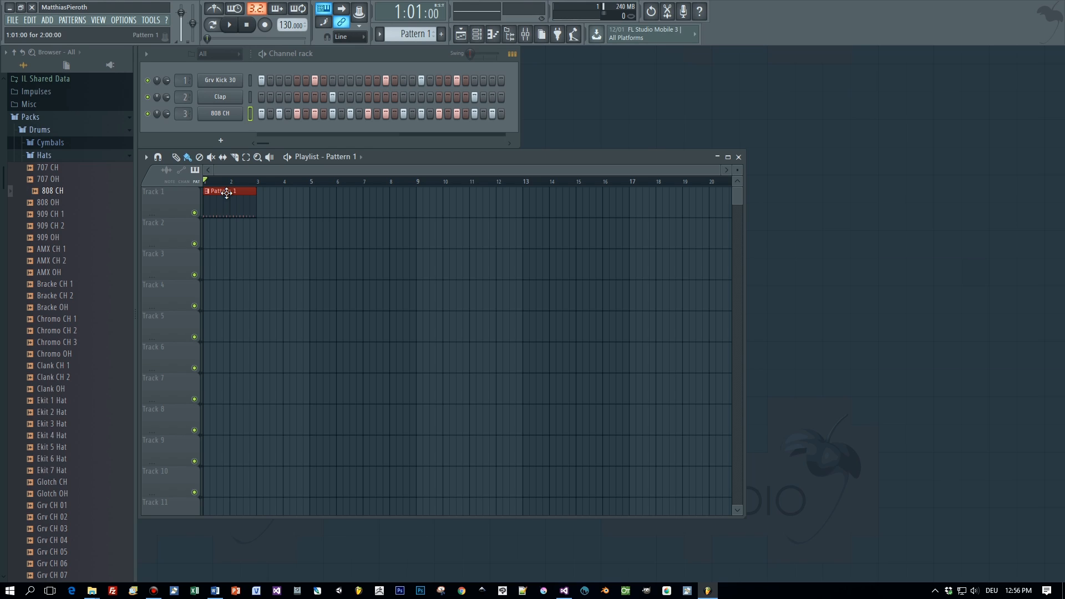
{"action": "left_click", "coordinate": [263, 203]}
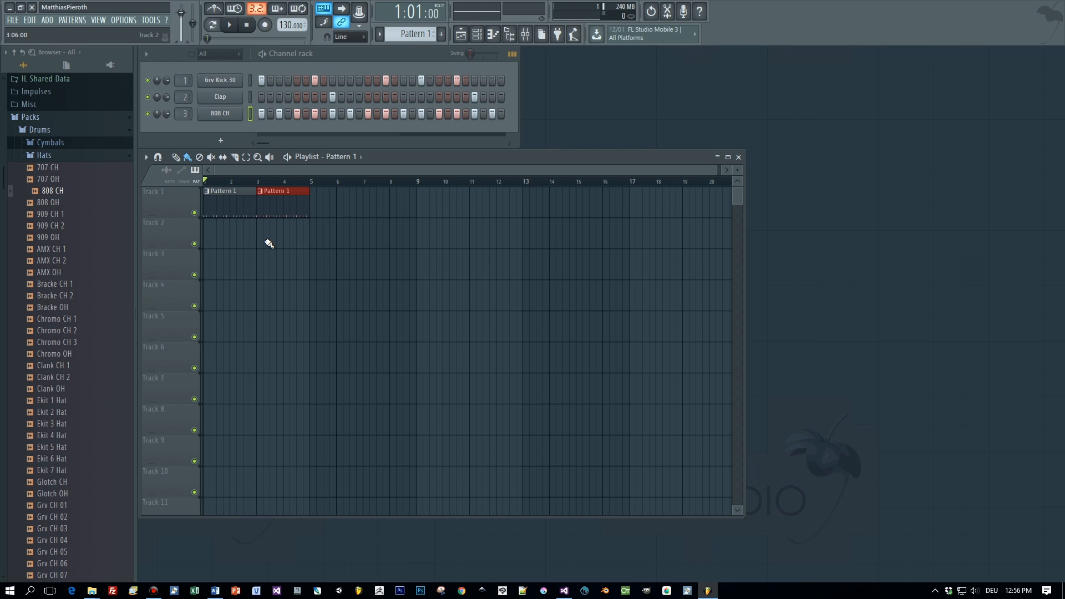
{"action": "left_click", "coordinate": [260, 191]}
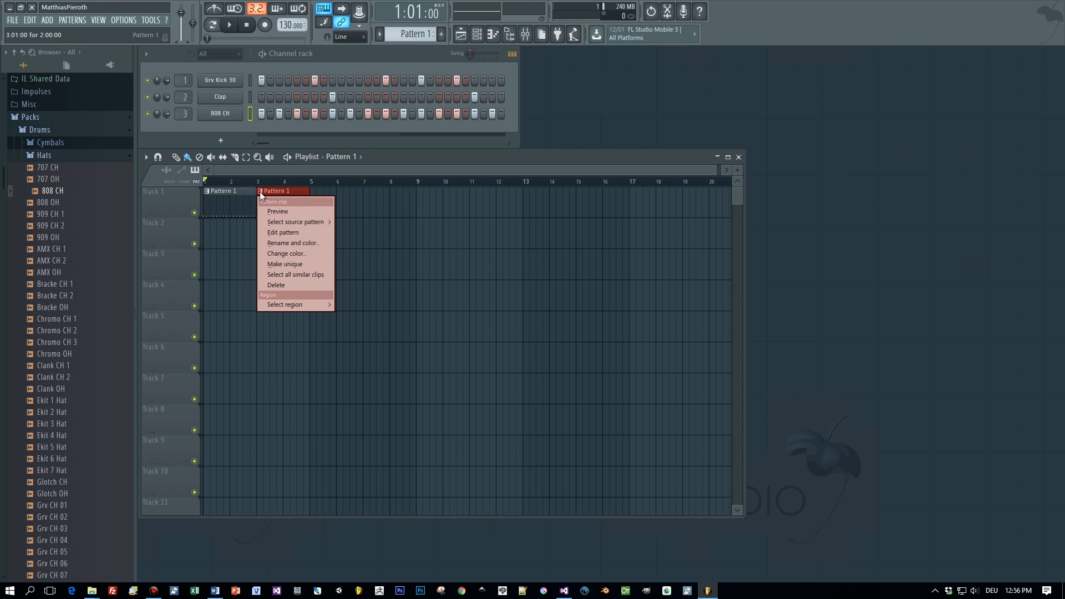
{"action": "left_click", "coordinate": [287, 264]}
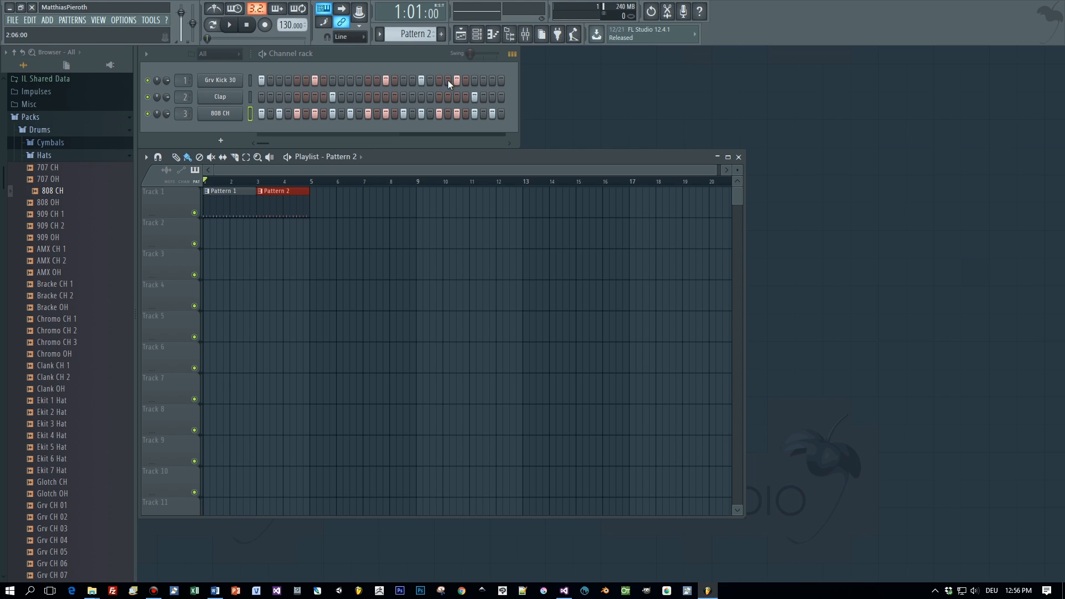
- Add a late kick hit to Pattern 2 and play the song through both clips
{"action": "left_click", "coordinate": [490, 81]}
{"action": "key", "text": "space"}
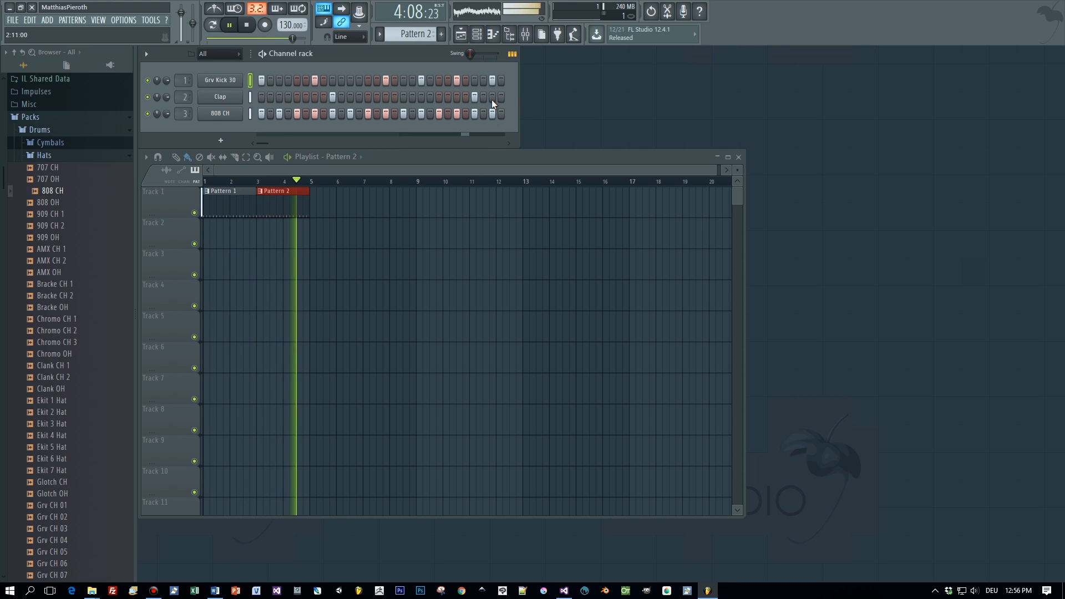
{"action": "left_click", "coordinate": [247, 27]}
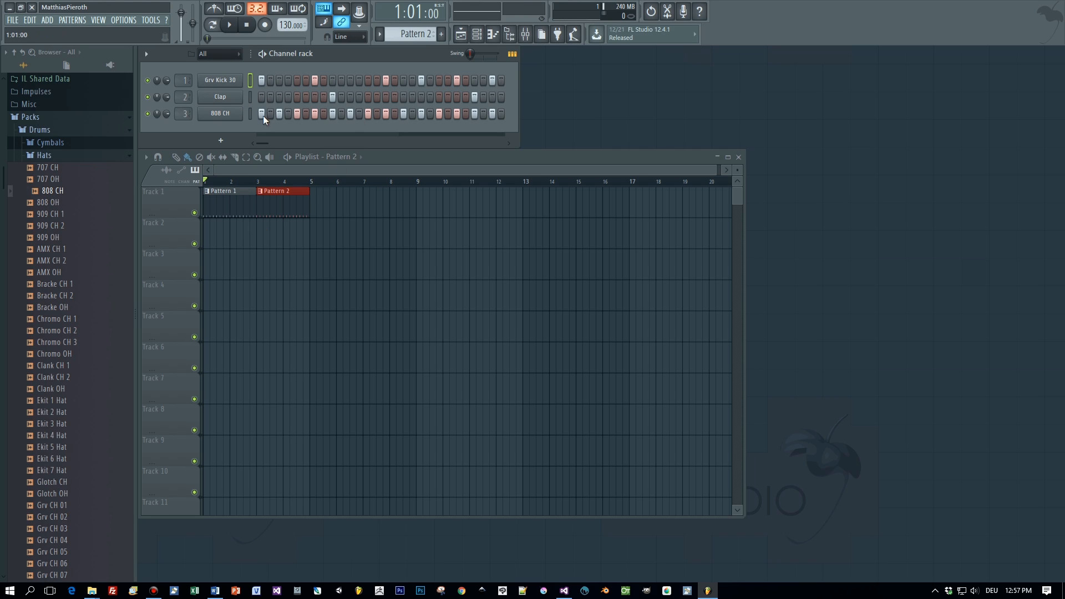
- Check the 808 CH sample settings, then show its notes in the piano roll
{"action": "left_click", "coordinate": [221, 113]}
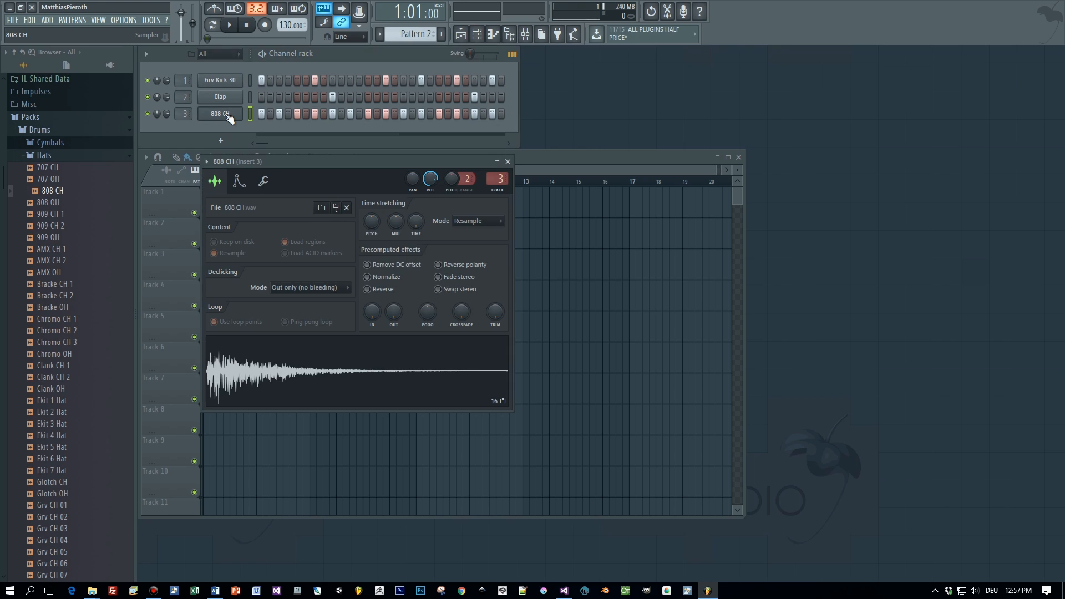
{"action": "left_click", "coordinate": [508, 162]}
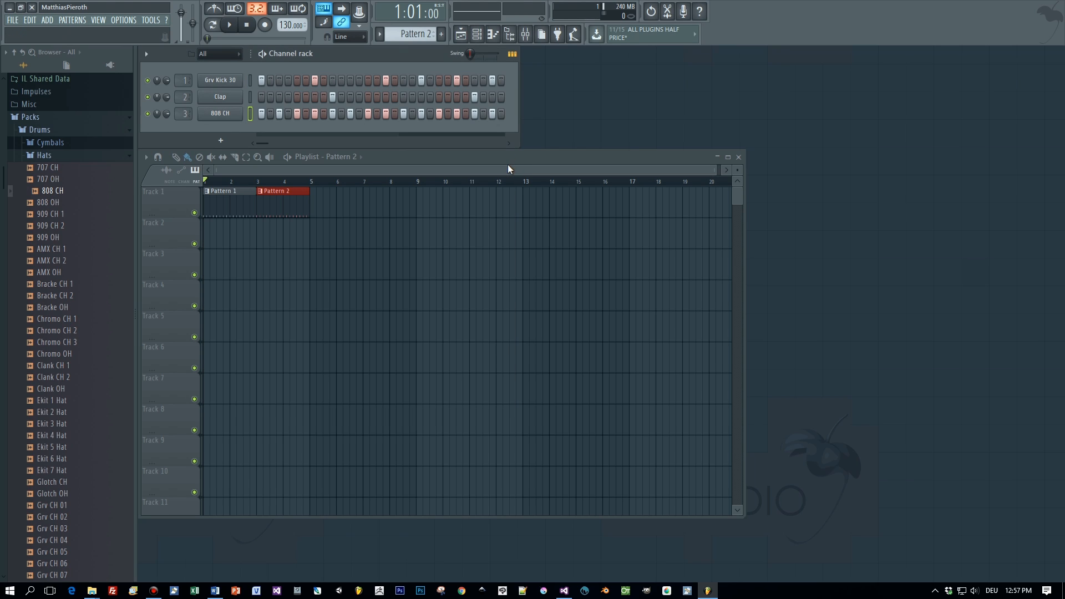
{"action": "left_click", "coordinate": [516, 54]}
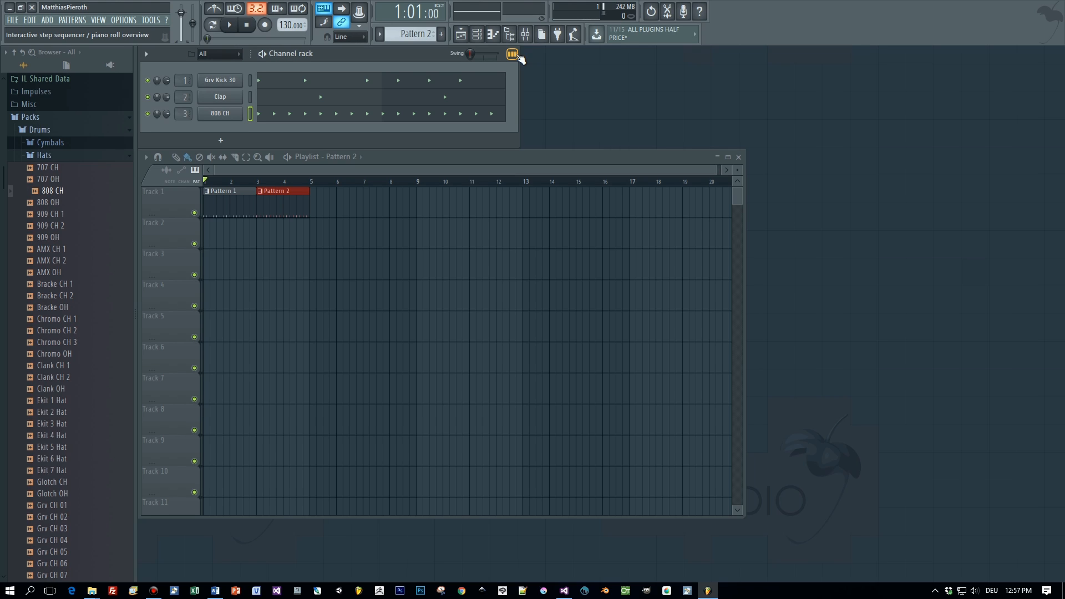
{"action": "left_click", "coordinate": [414, 118]}
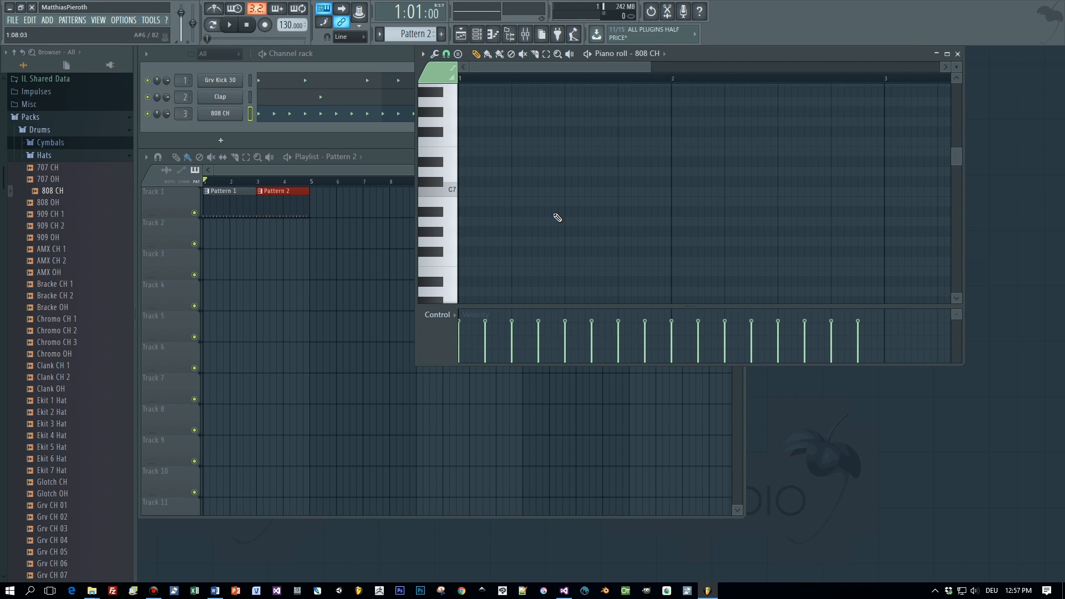
{"action": "left_click_drag", "start_coordinate": [957, 158], "coordinate": [961, 148]}
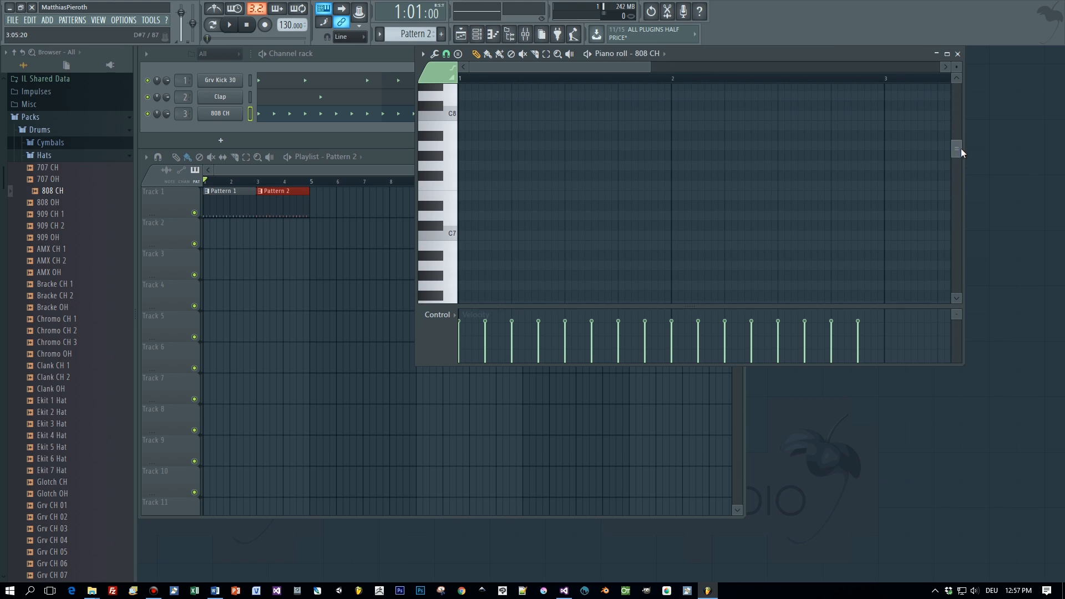
- Switch the piano roll to Clap, then Grv Kick 30, and play the kick pattern
{"action": "left_click", "coordinate": [643, 53]}
{"action": "left_click", "coordinate": [655, 87]}
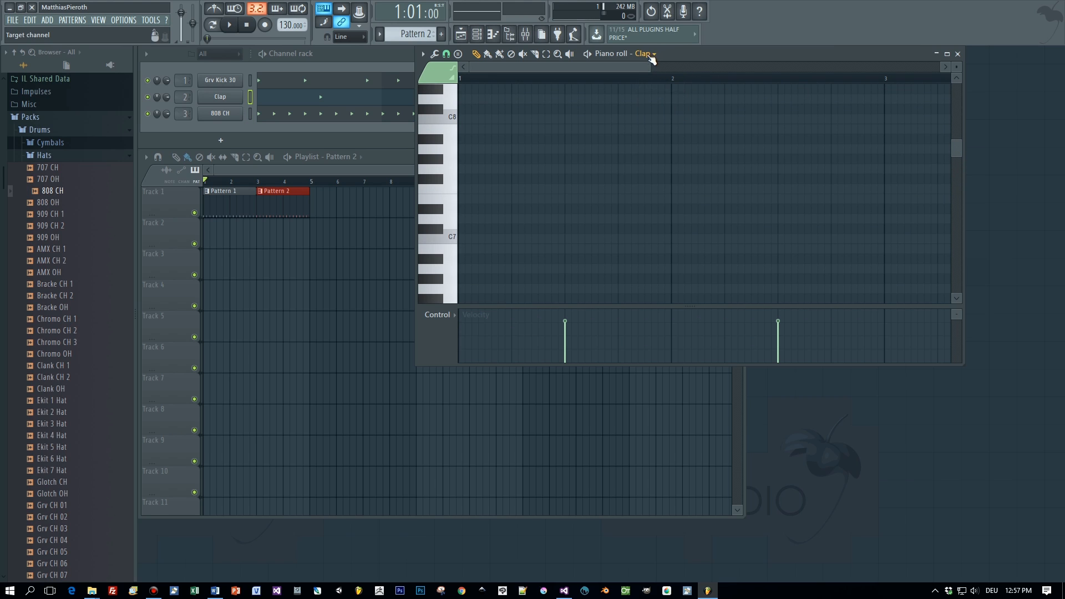
{"action": "left_click_drag", "start_coordinate": [956, 153], "coordinate": [964, 212]}
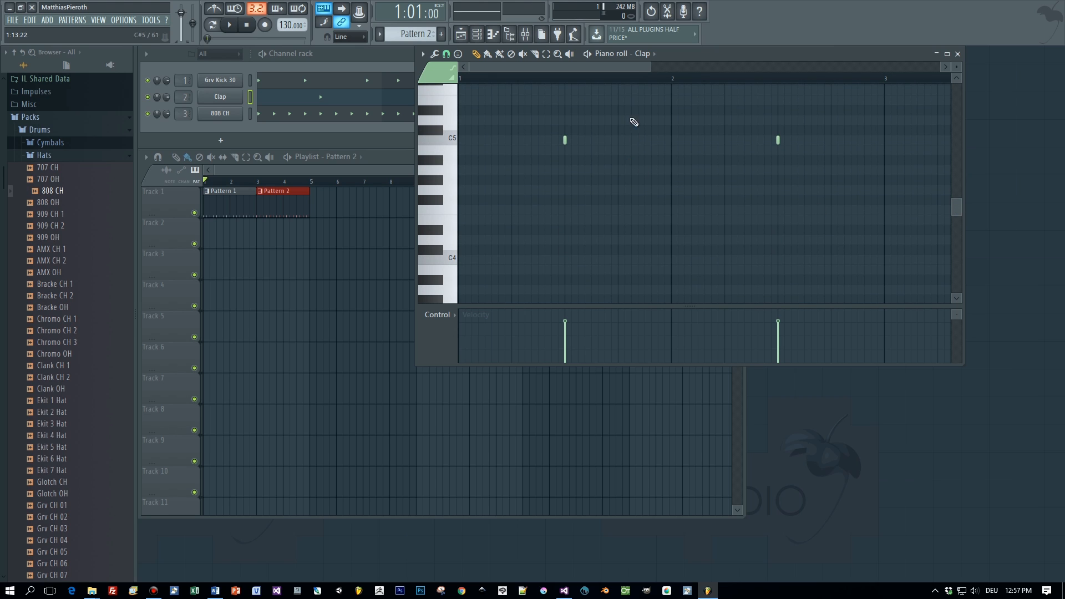
{"action": "left_click", "coordinate": [644, 54]}
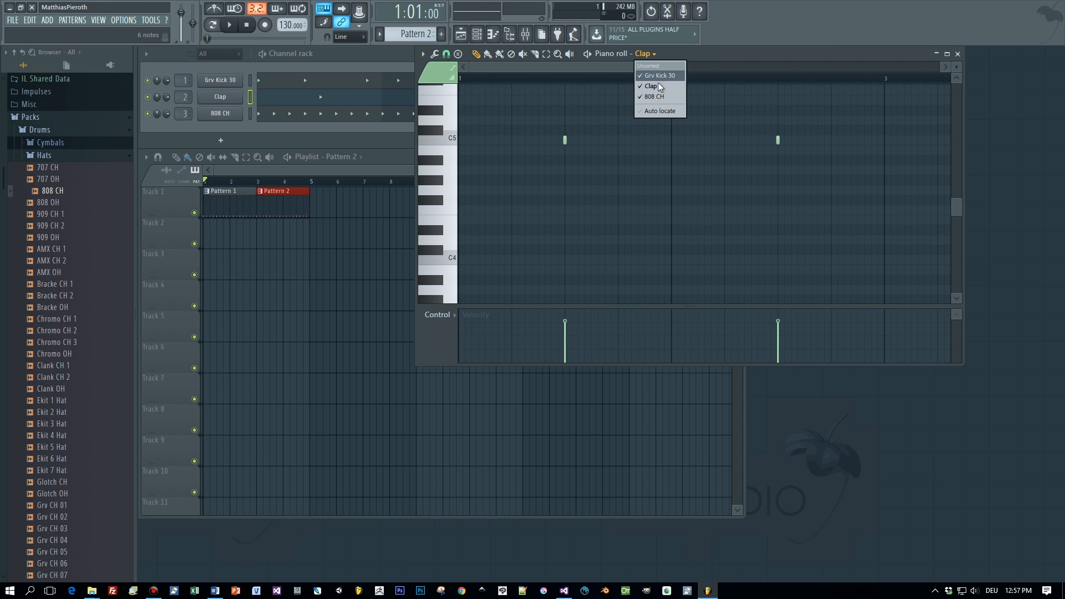
{"action": "left_click", "coordinate": [657, 76]}
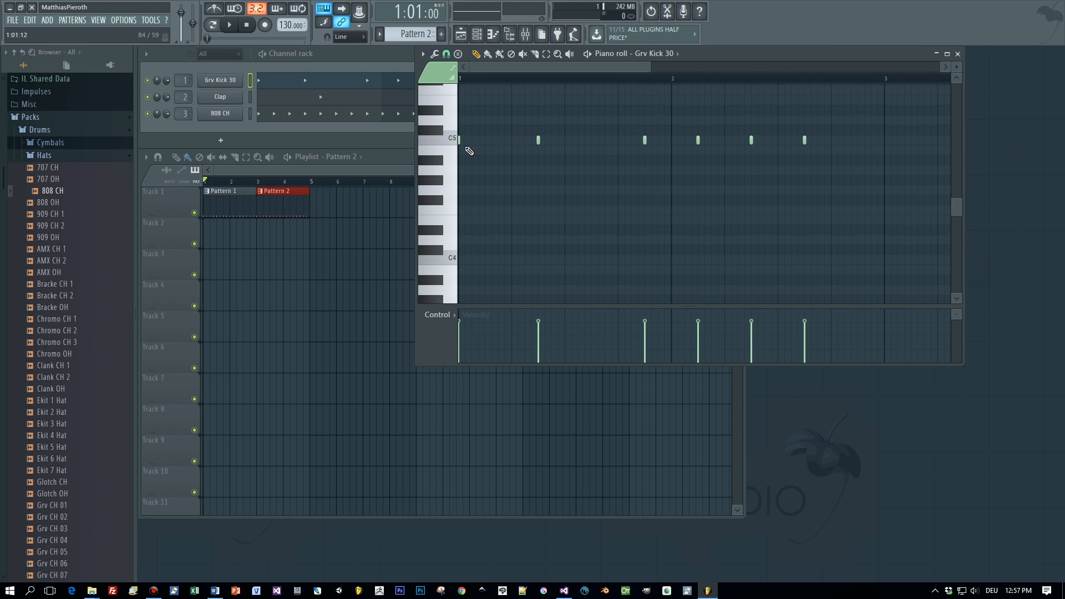
{"action": "scroll", "coordinate": [470, 161], "scroll_direction": "up", "scroll_amount": 1}
{"action": "scroll", "coordinate": [471, 163], "scroll_direction": "down", "scroll_amount": 2}
{"action": "scroll", "coordinate": [472, 163], "scroll_direction": "down", "scroll_amount": 1}
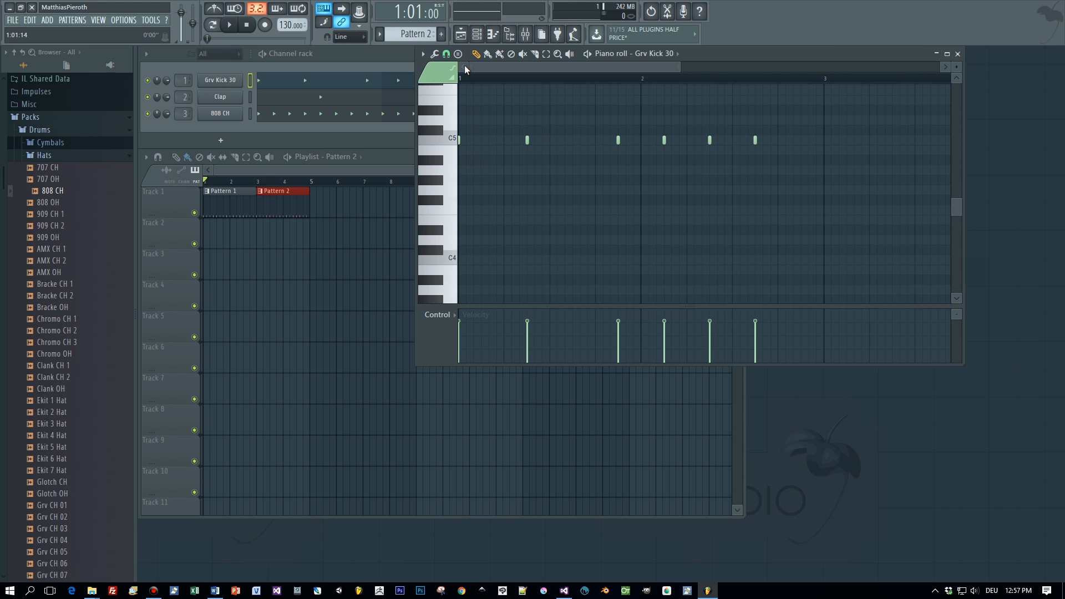
{"action": "key", "text": "space"}
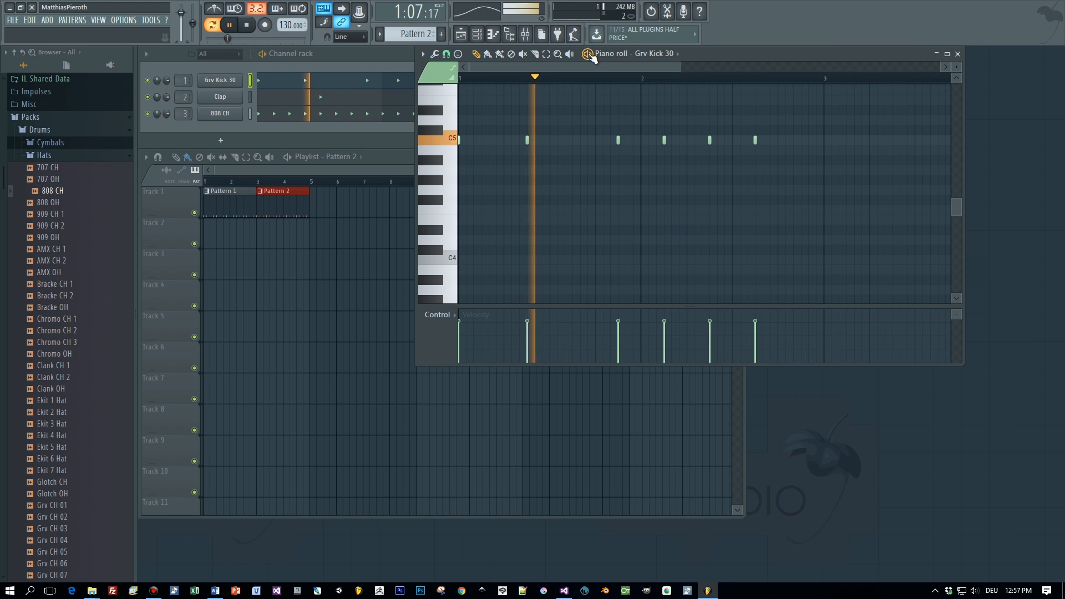
{"action": "key", "text": "space"}
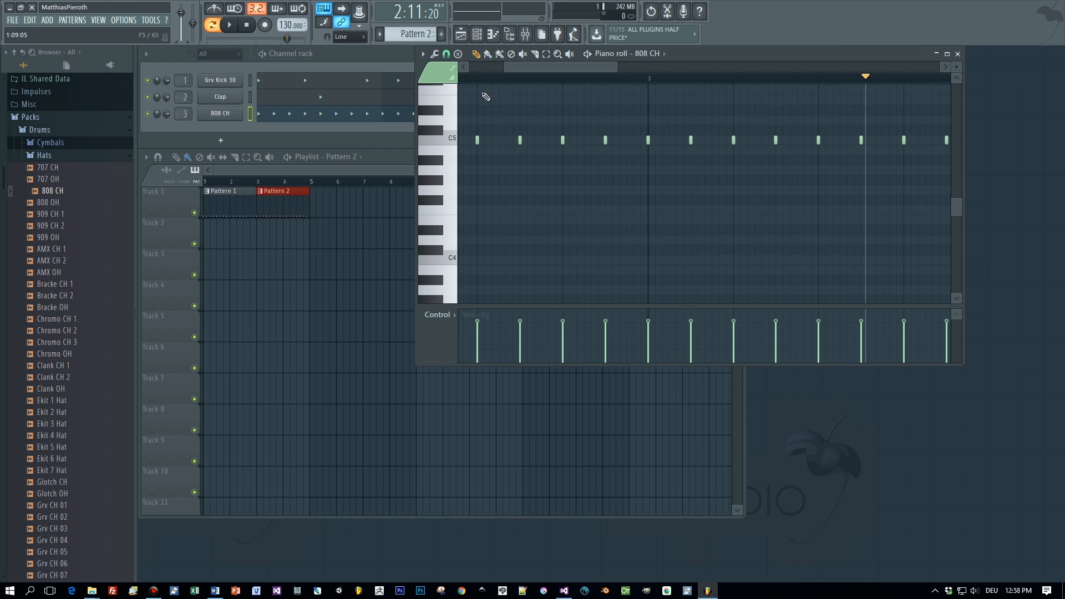
- With 1/3-step snap, draw an 808 CH note to bar 2, chop it into seven hits, and play
{"action": "left_click", "coordinate": [447, 54]}
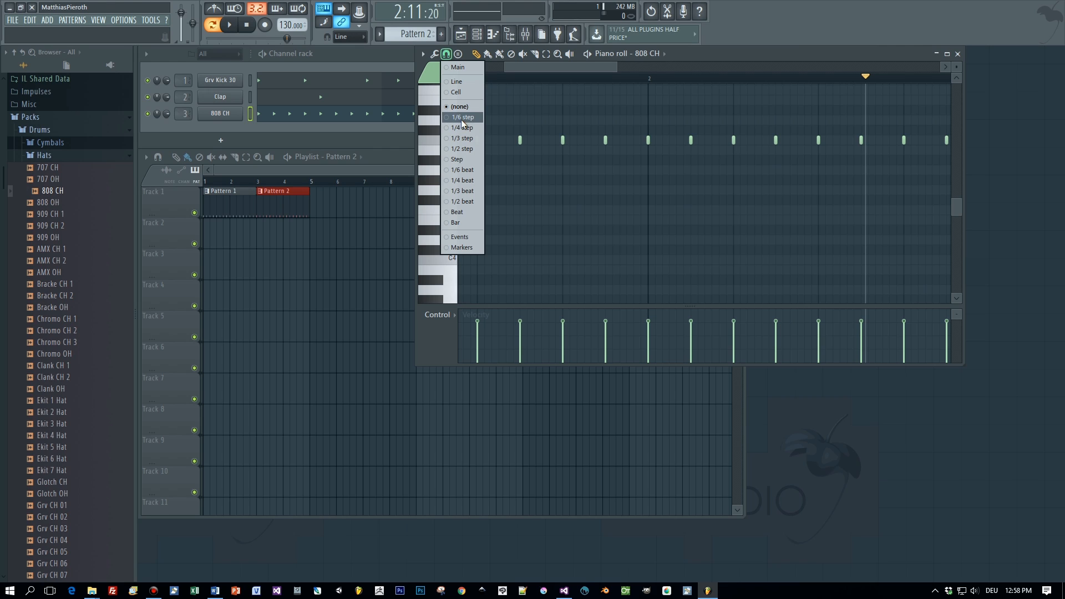
{"action": "left_click", "coordinate": [469, 139]}
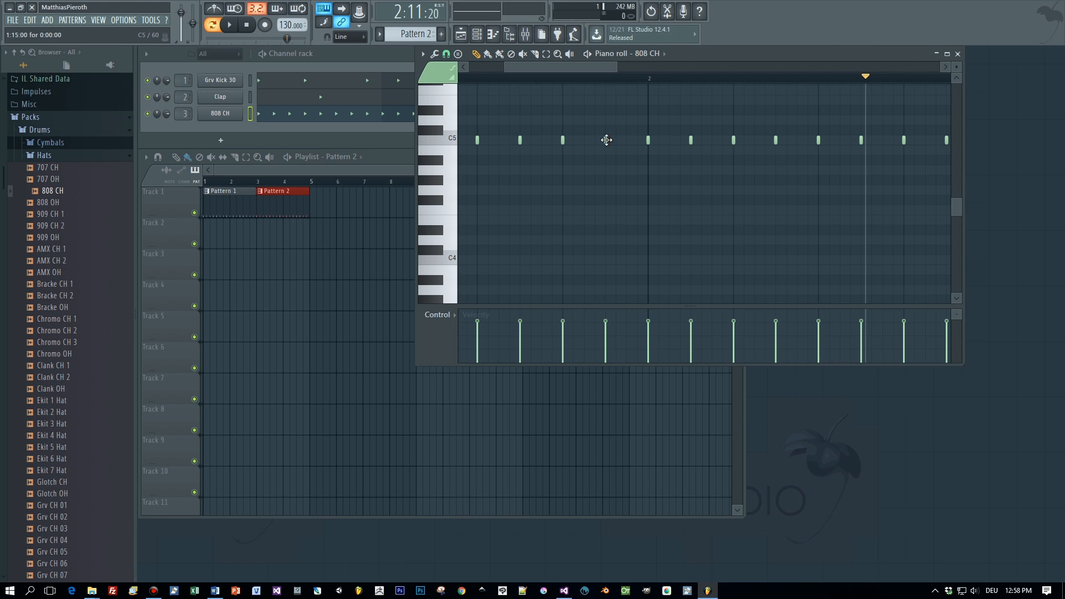
{"action": "scroll", "coordinate": [607, 140], "scroll_direction": "up", "scroll_amount": 4}
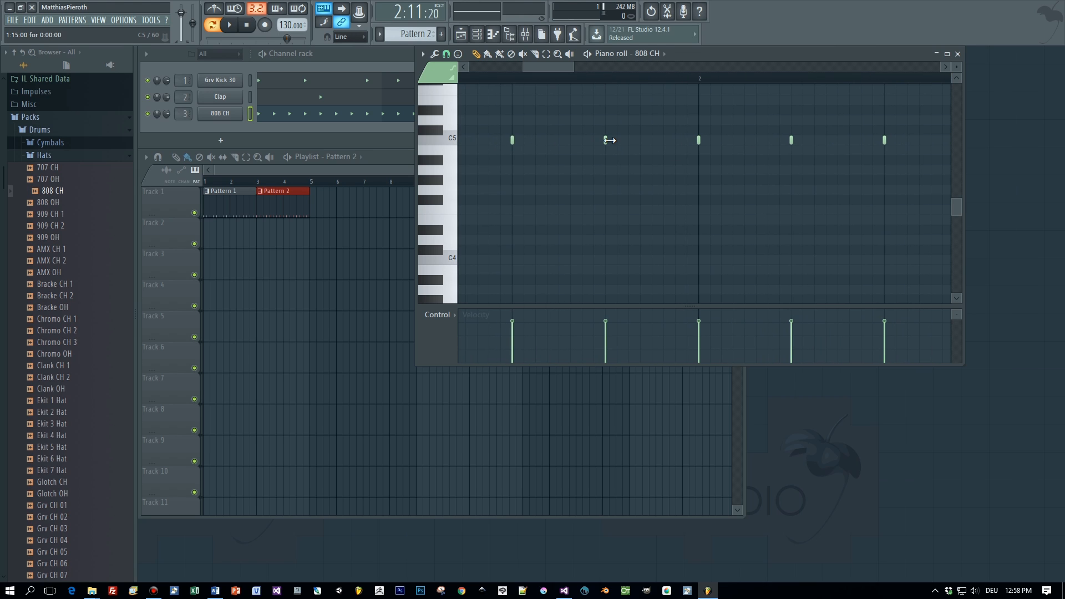
{"action": "left_click", "coordinate": [616, 141]}
{"action": "scroll", "coordinate": [621, 142], "scroll_direction": "up", "scroll_amount": 3}
{"action": "left_click_drag", "start_coordinate": [622, 142], "coordinate": [797, 142]}
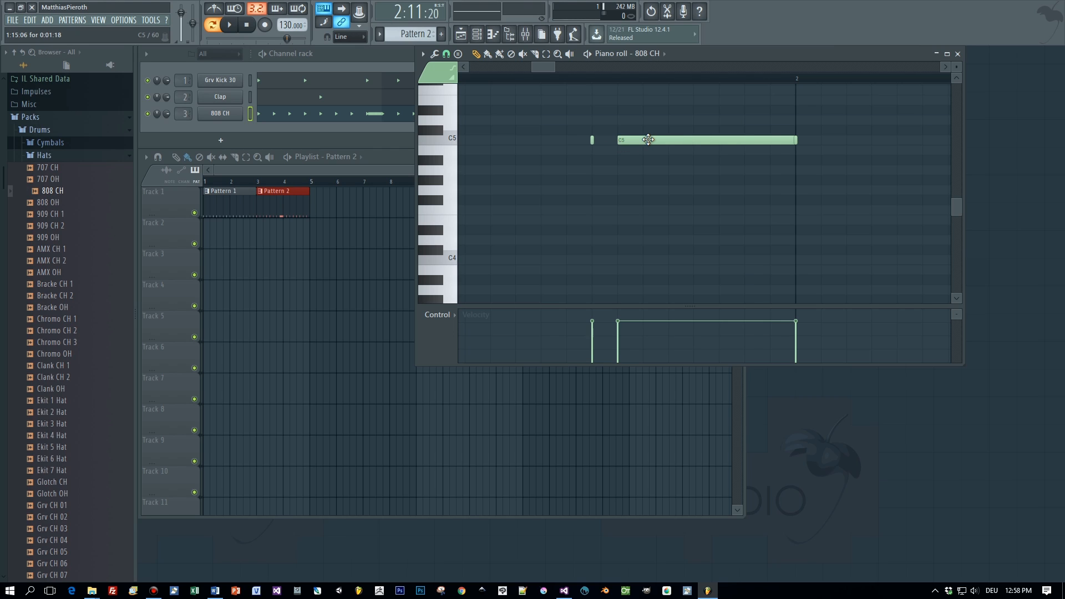
{"action": "key", "text": "ctrl+u"}
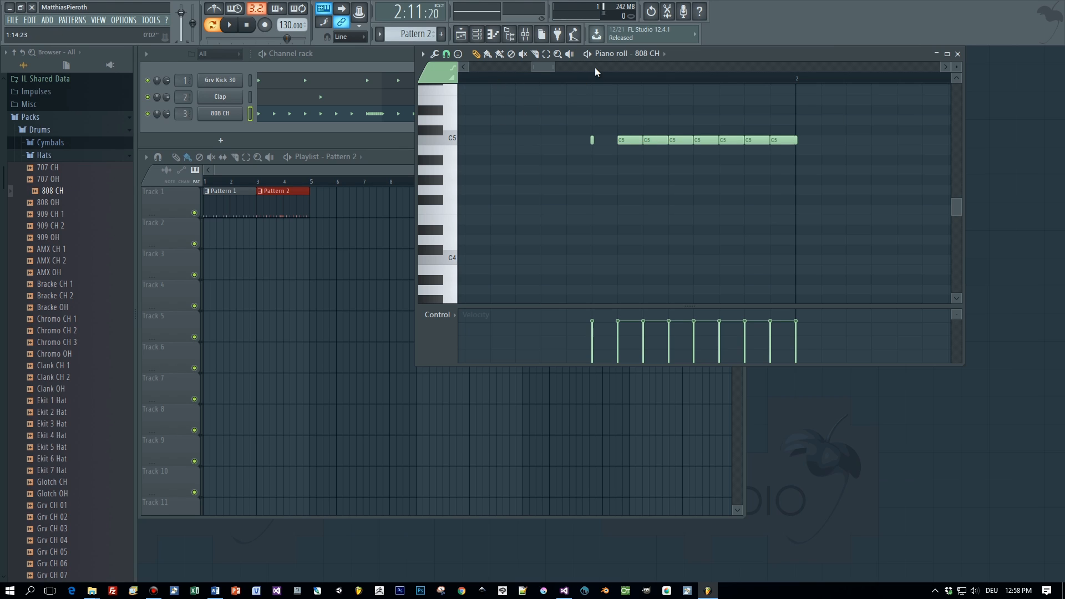
{"action": "key", "text": "space"}
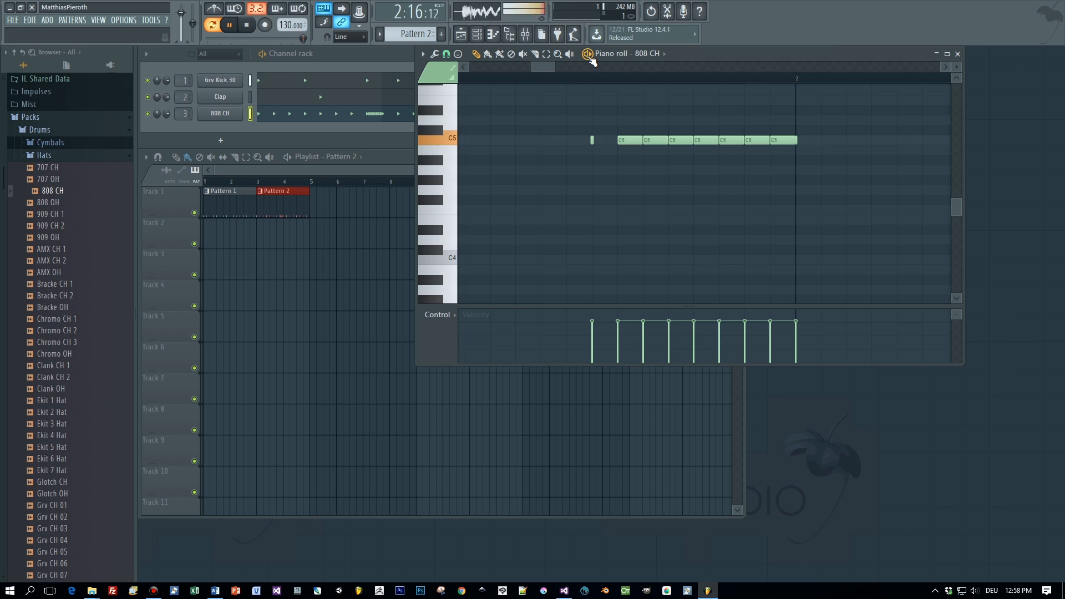
{"action": "scroll", "coordinate": [703, 184], "scroll_direction": "down", "scroll_amount": 2}
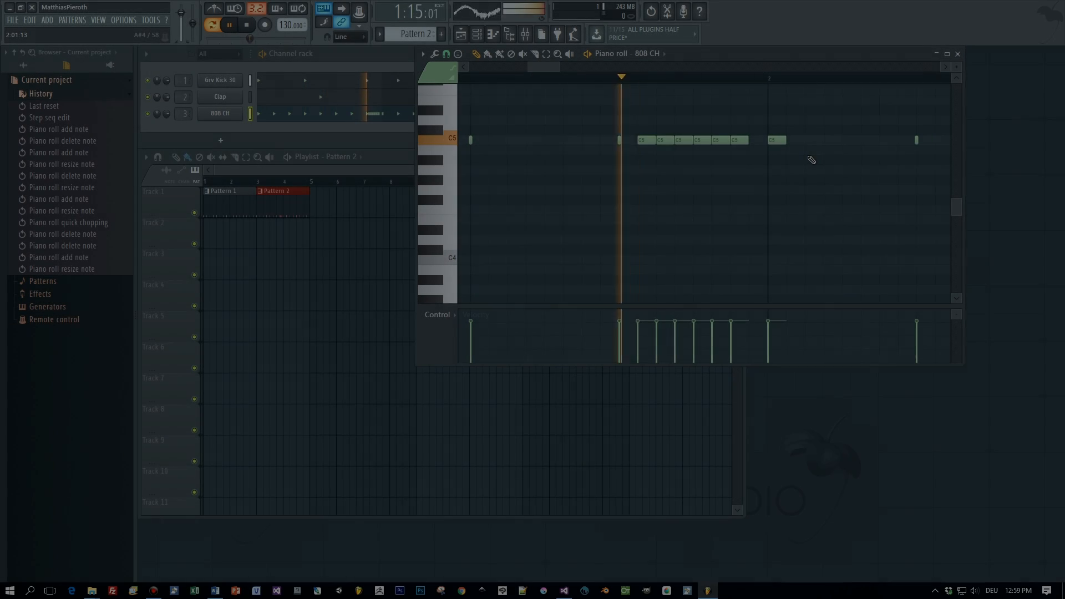
- Delete three hits from the 808 CH roll, restore one note to full length, and close the piano roll
{"action": "scroll", "coordinate": [799, 186], "scroll_direction": "down", "scroll_amount": 2}
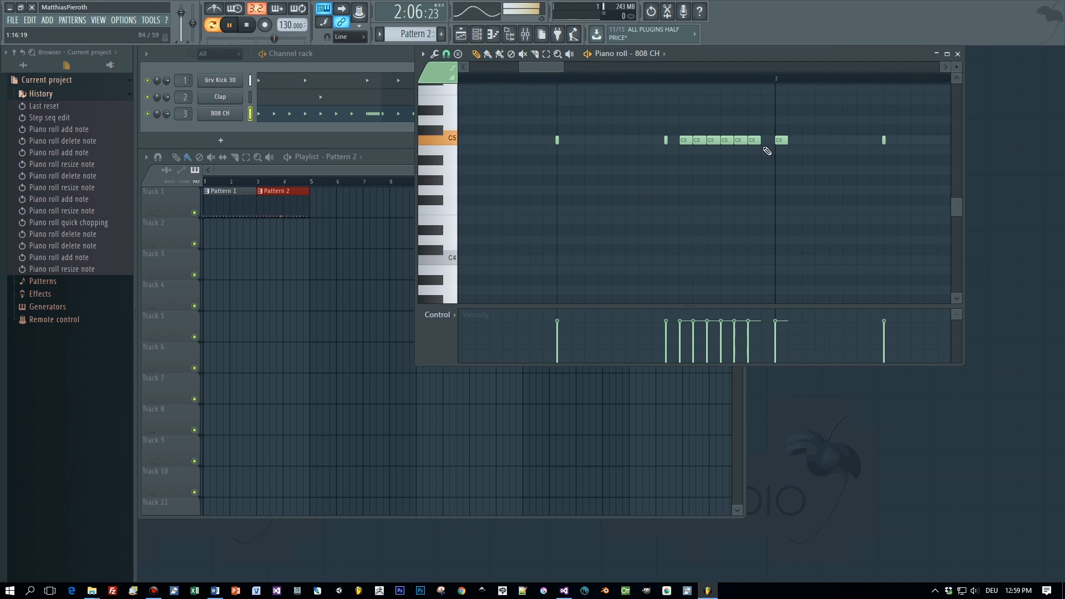
{"action": "right_click", "coordinate": [739, 140]}
{"action": "right_click", "coordinate": [710, 141]}
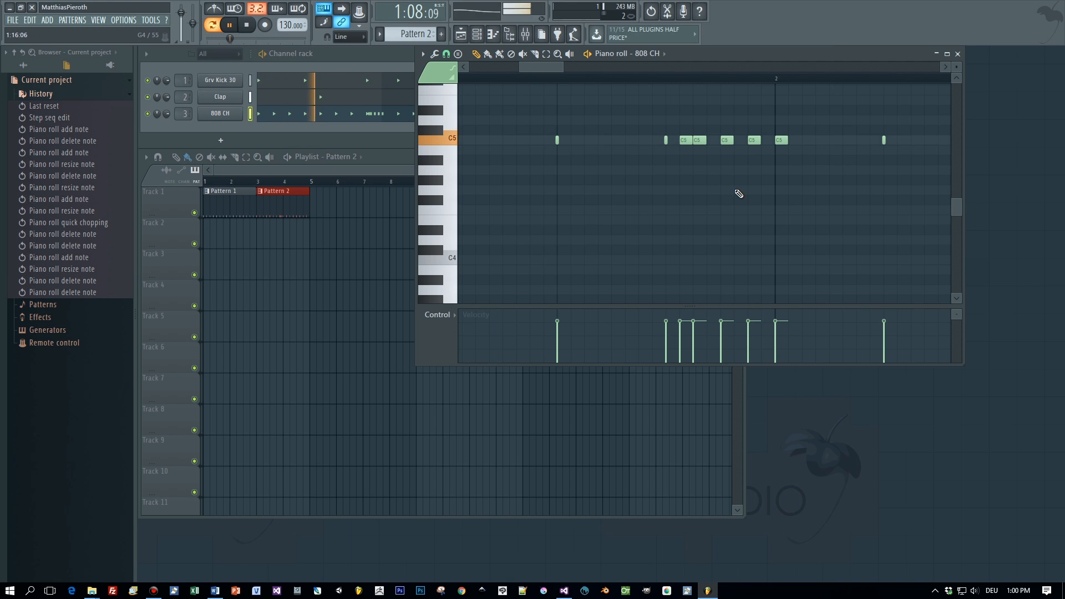
{"action": "right_click", "coordinate": [686, 140]}
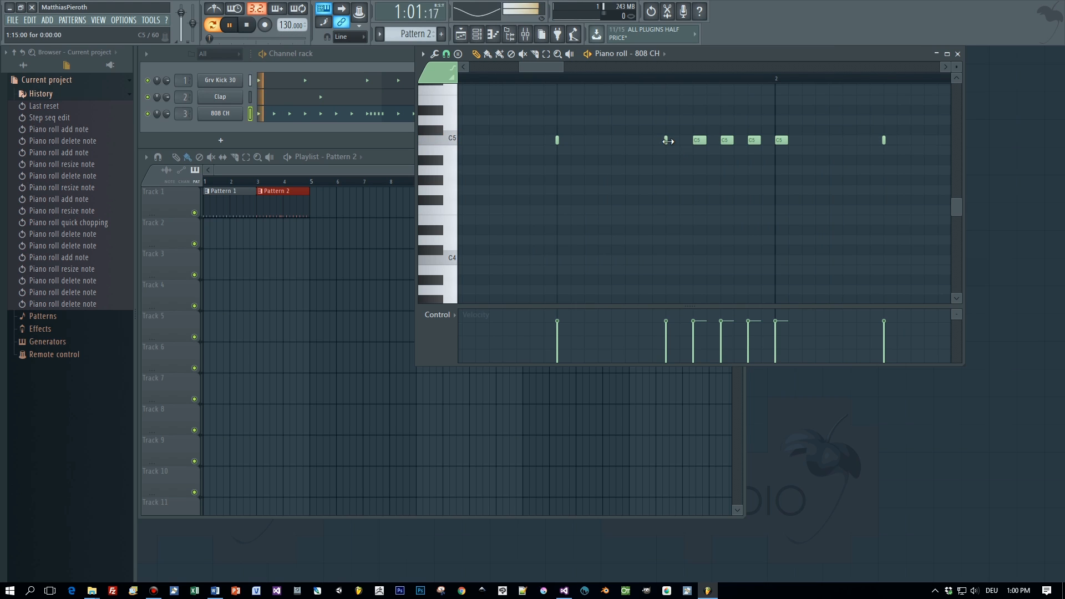
{"action": "left_click_drag", "start_coordinate": [667, 141], "coordinate": [678, 140]}
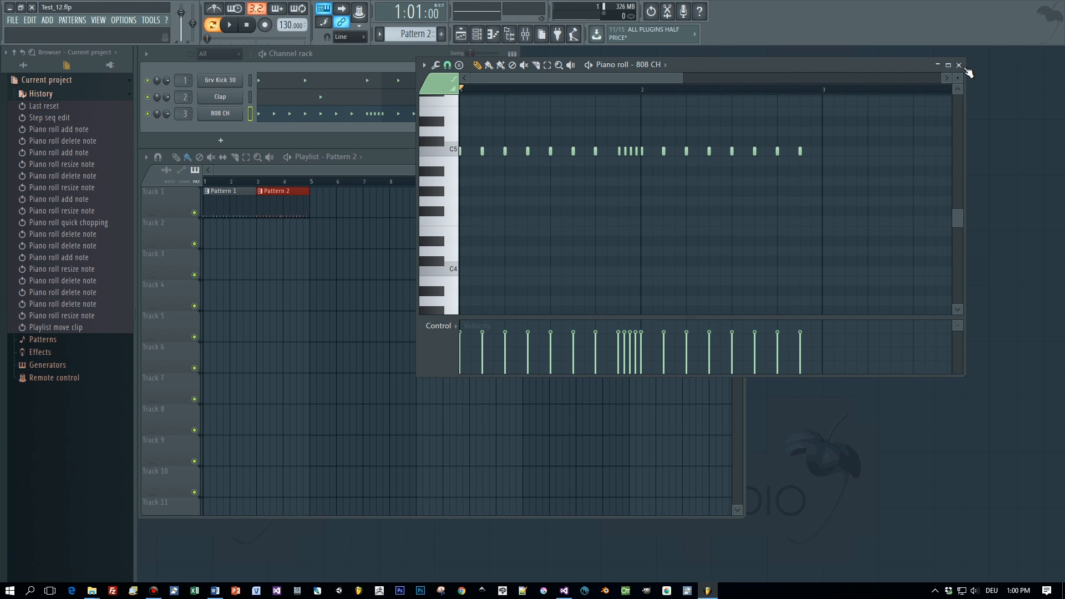
{"action": "left_click", "coordinate": [960, 65]}
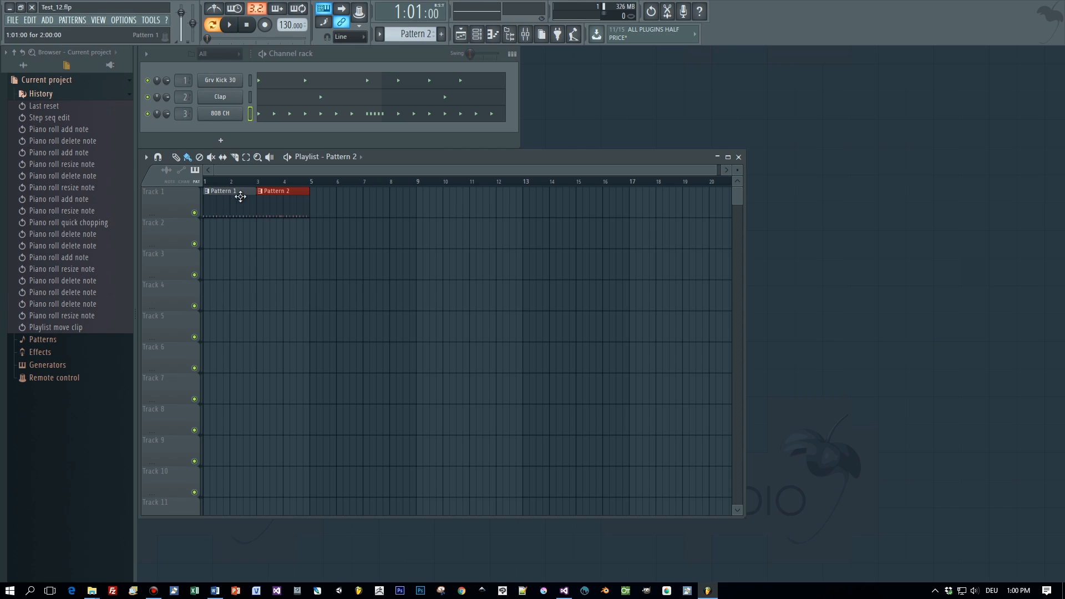
- Make the Pattern 2 clip unique as Pattern 3, then paint another Pattern 3 clip at bar 5 and open its notes
{"action": "left_click", "coordinate": [262, 192]}
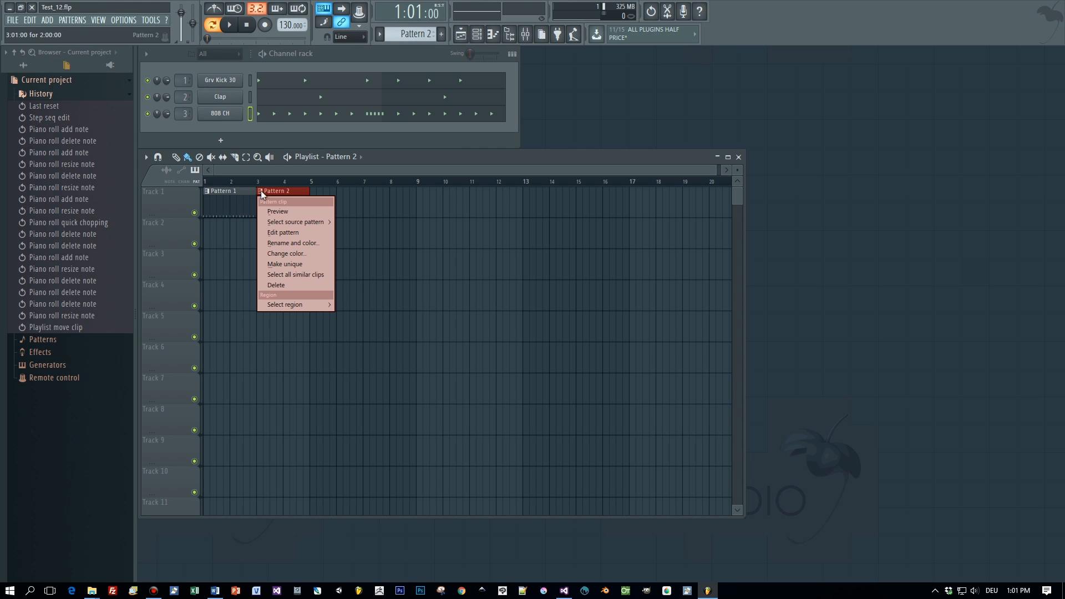
{"action": "left_click", "coordinate": [299, 263]}
{"action": "left_click", "coordinate": [618, 333]}
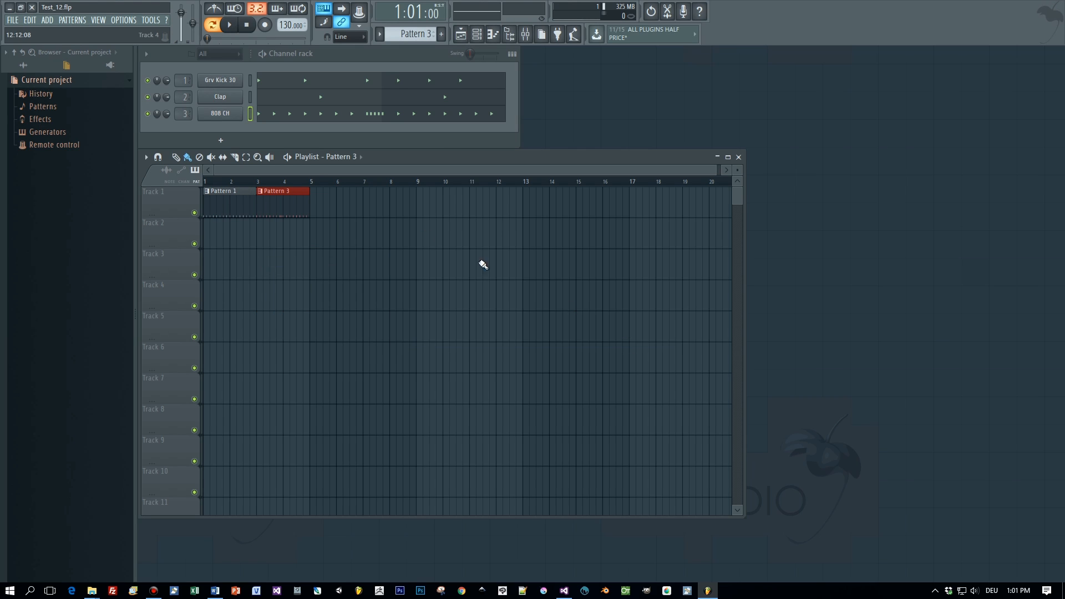
{"action": "left_click", "coordinate": [319, 197]}
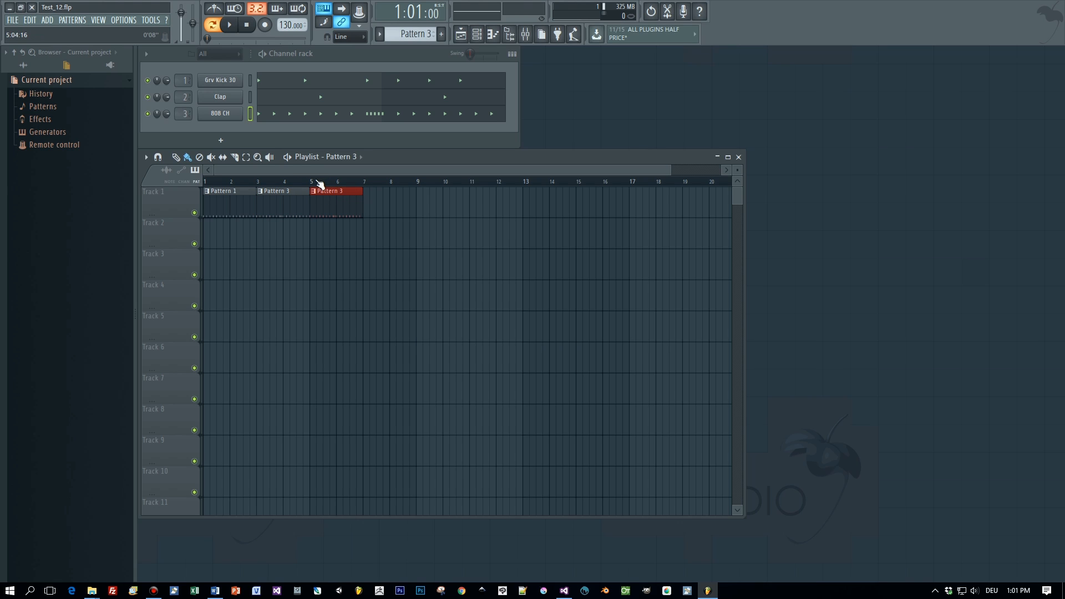
{"action": "double_click", "coordinate": [343, 195]}
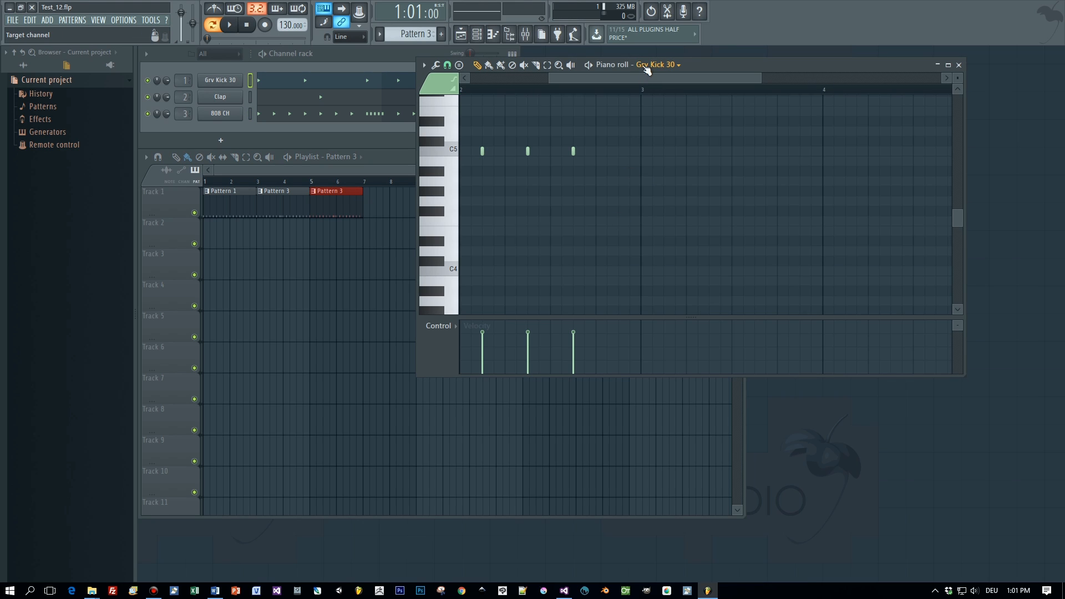
- Close the kick piano roll without changing channel and play Pattern 3 in the Channel rack
{"action": "left_click", "coordinate": [651, 67]}
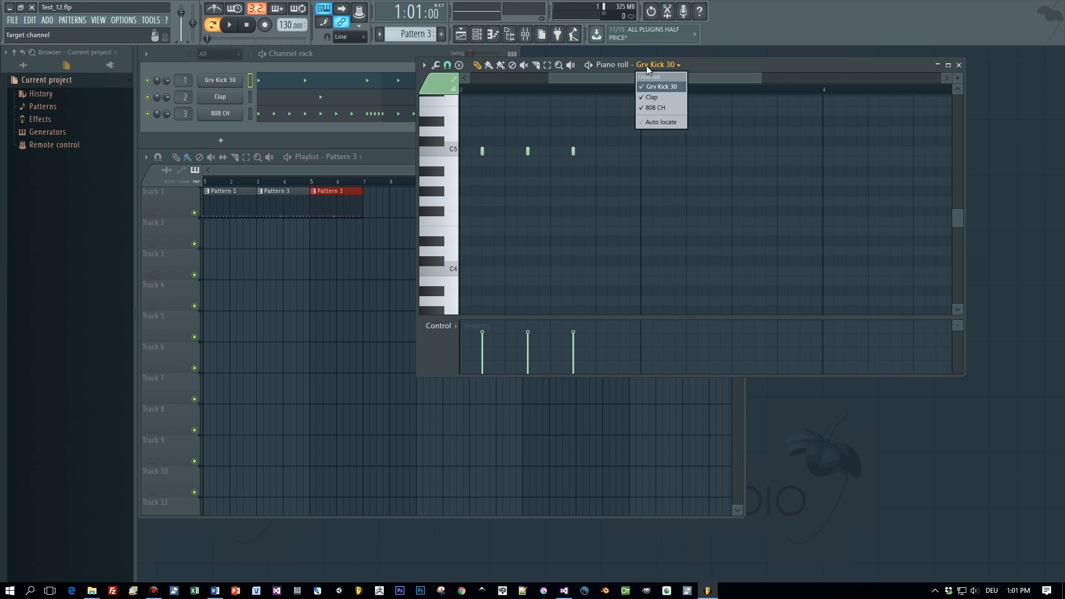
{"action": "left_click", "coordinate": [657, 84]}
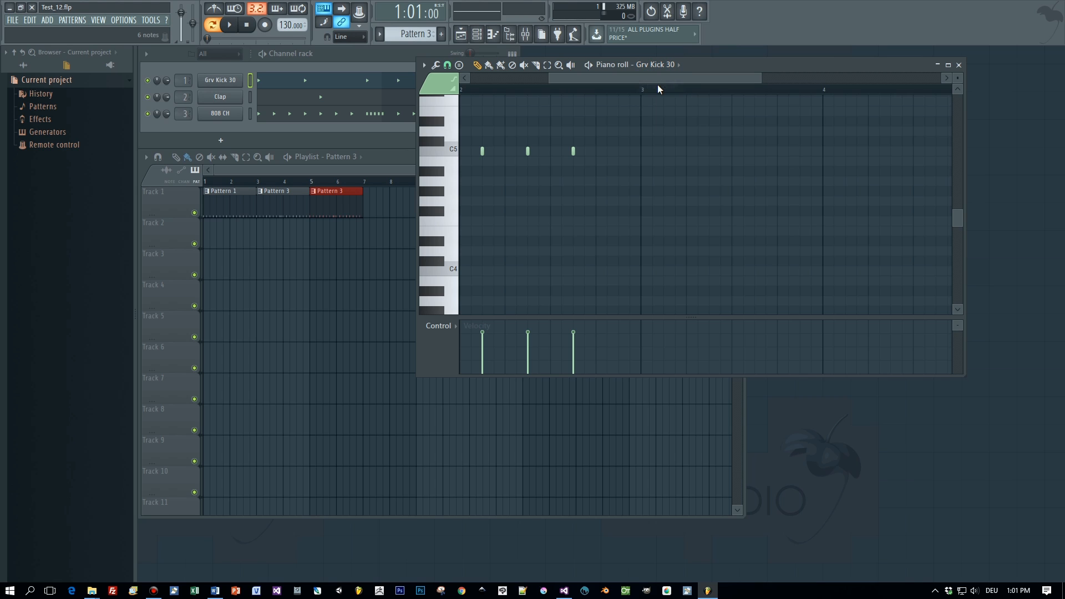
{"action": "left_click", "coordinate": [959, 65]}
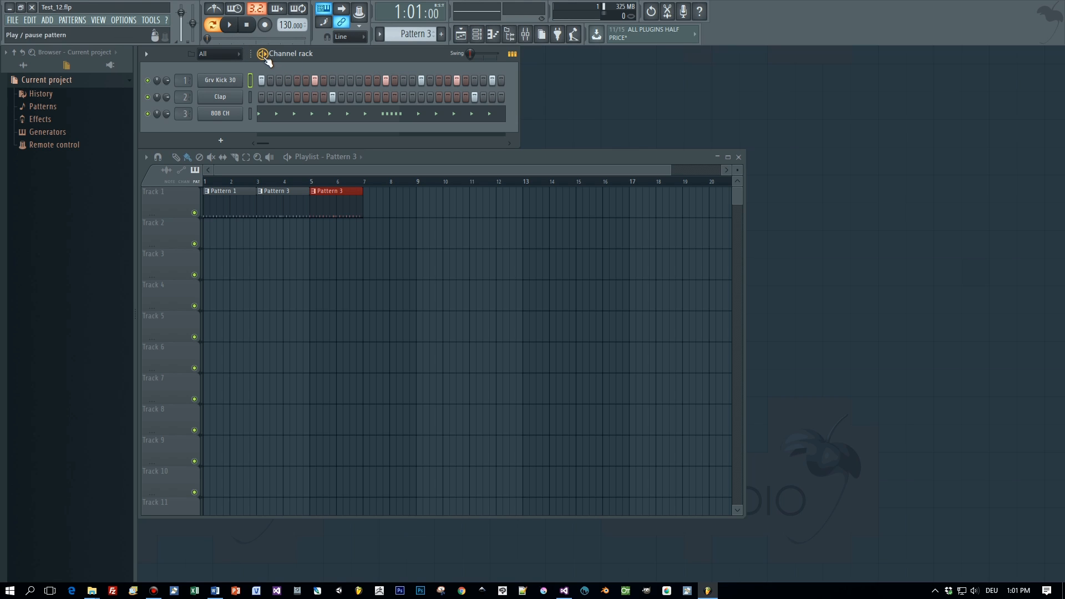
{"action": "key", "text": "space"}
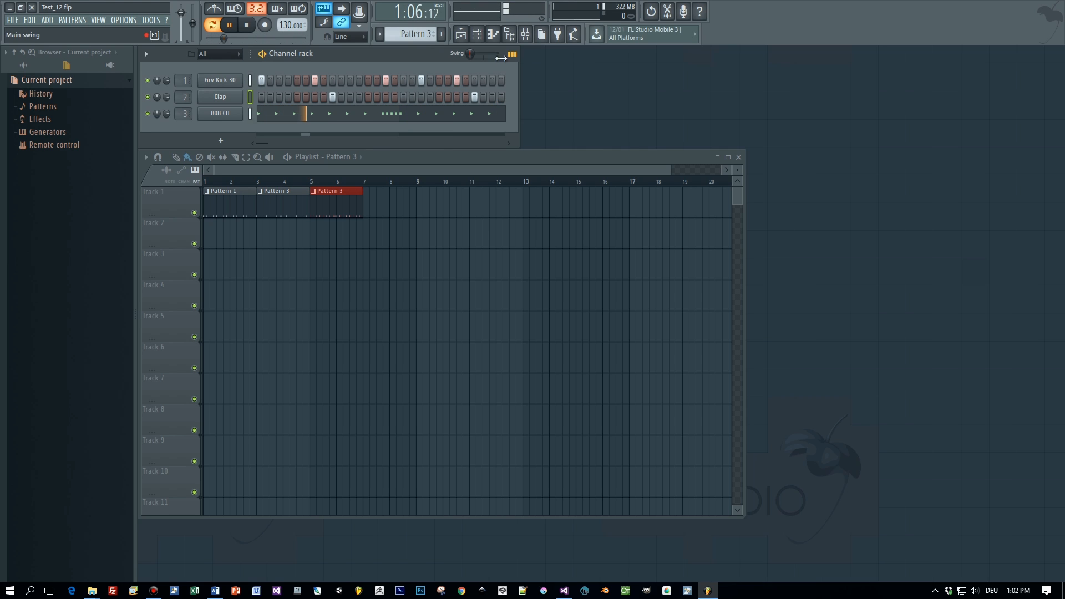
- In the Clap piano roll, try chopping a stretched clap note, then redraw one long note at bar 2.5
{"action": "key", "text": "F7"}
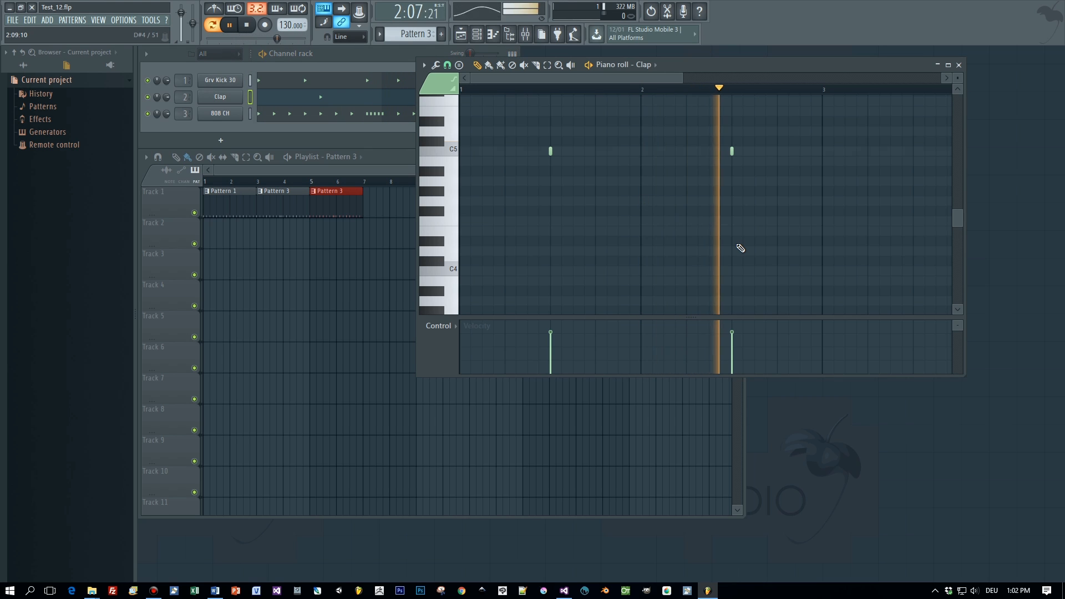
{"action": "scroll", "coordinate": [741, 248], "scroll_direction": "down", "scroll_amount": 3}
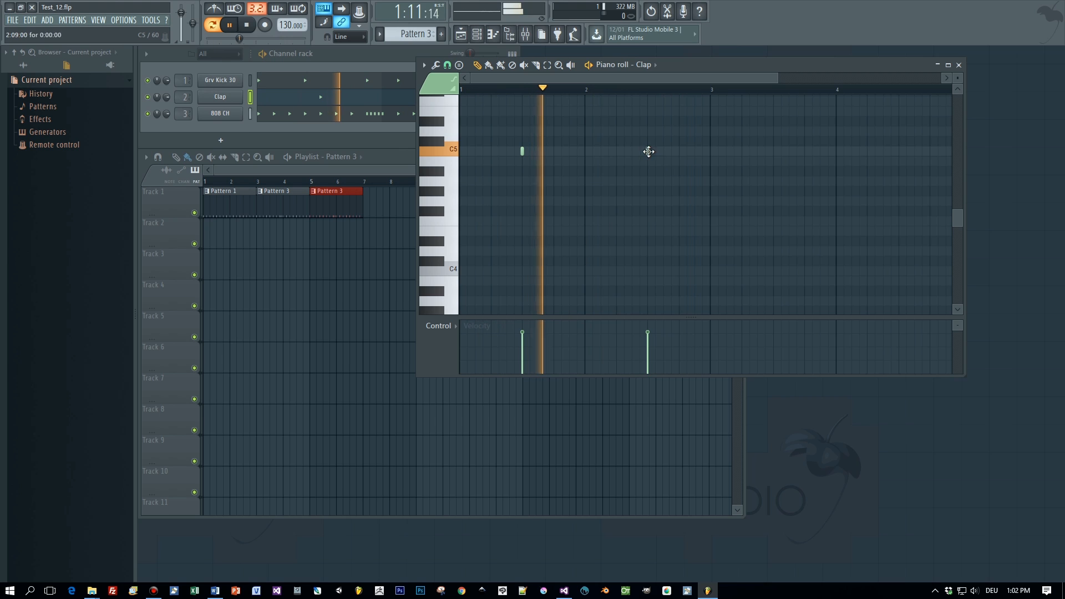
{"action": "left_click_drag", "start_coordinate": [649, 151], "coordinate": [710, 153]}
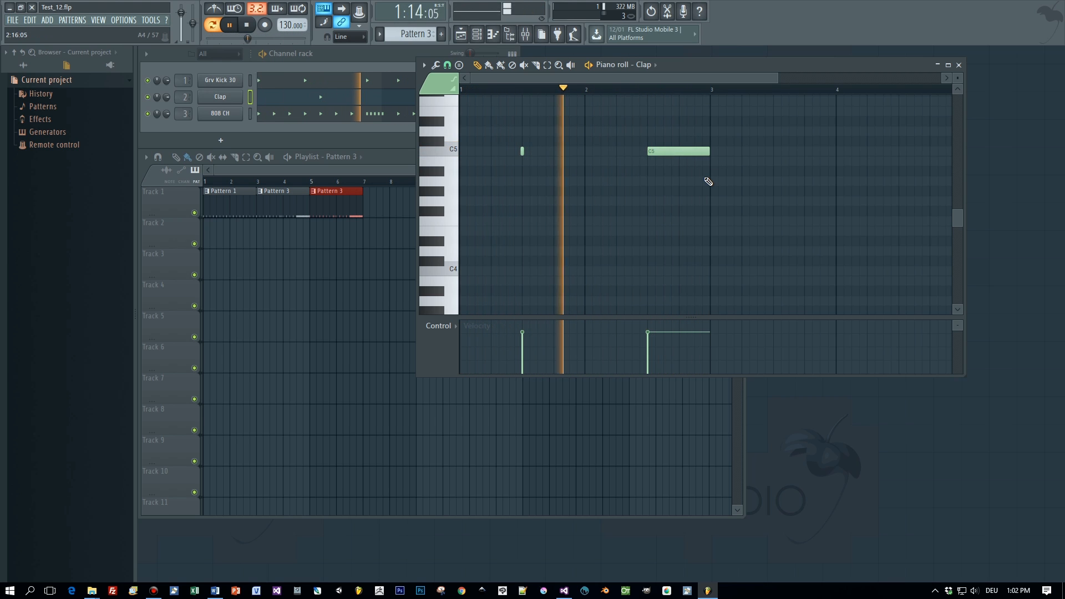
{"action": "key", "text": "ctrl+u"}
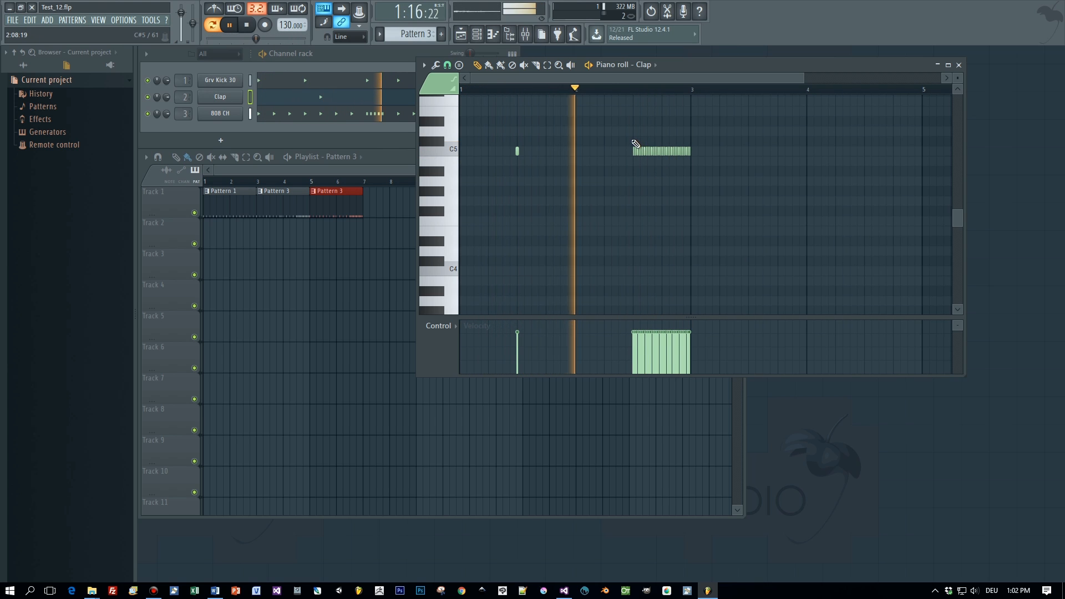
{"action": "left_click_drag", "start_coordinate": [631, 137], "coordinate": [709, 168]}
{"action": "key", "text": "Delete"}
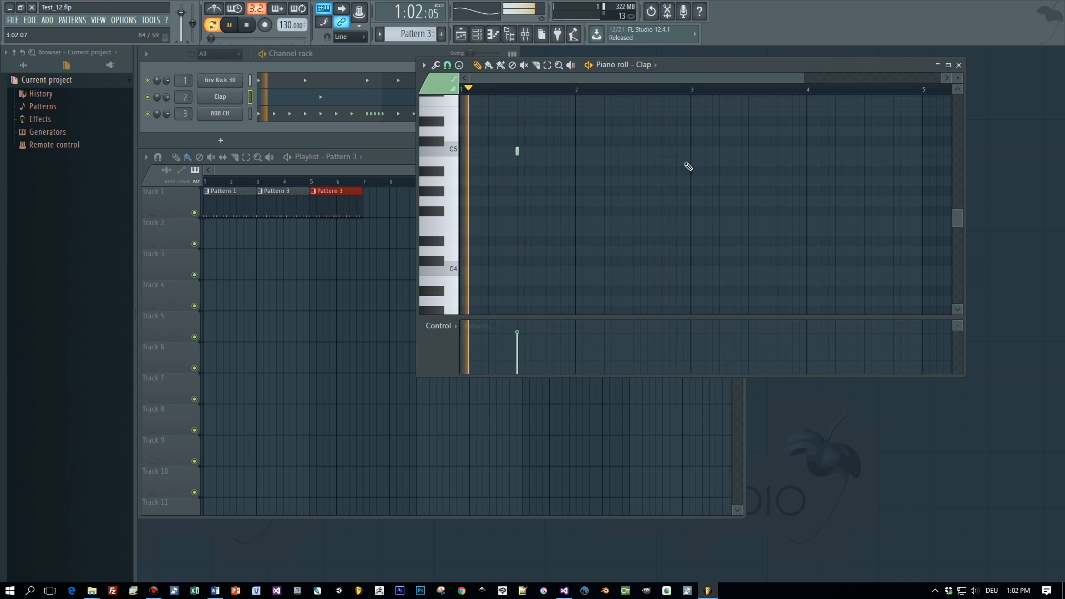
{"action": "left_click", "coordinate": [637, 152]}
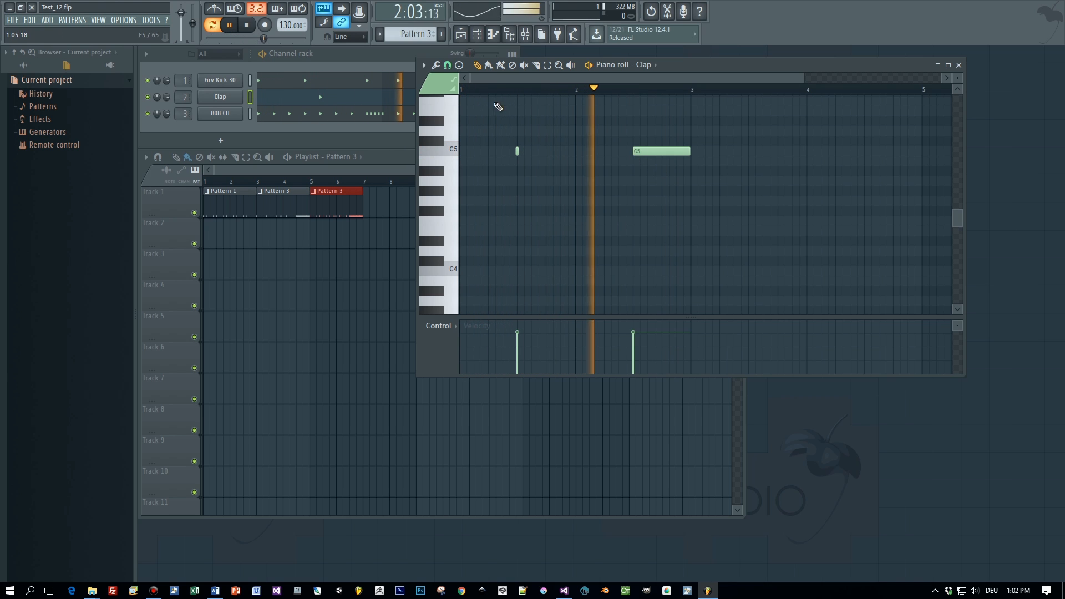
- Set the snap grid to 1/4 beat, test a chop, and undo it to keep the long note
{"action": "left_click", "coordinate": [447, 65]}
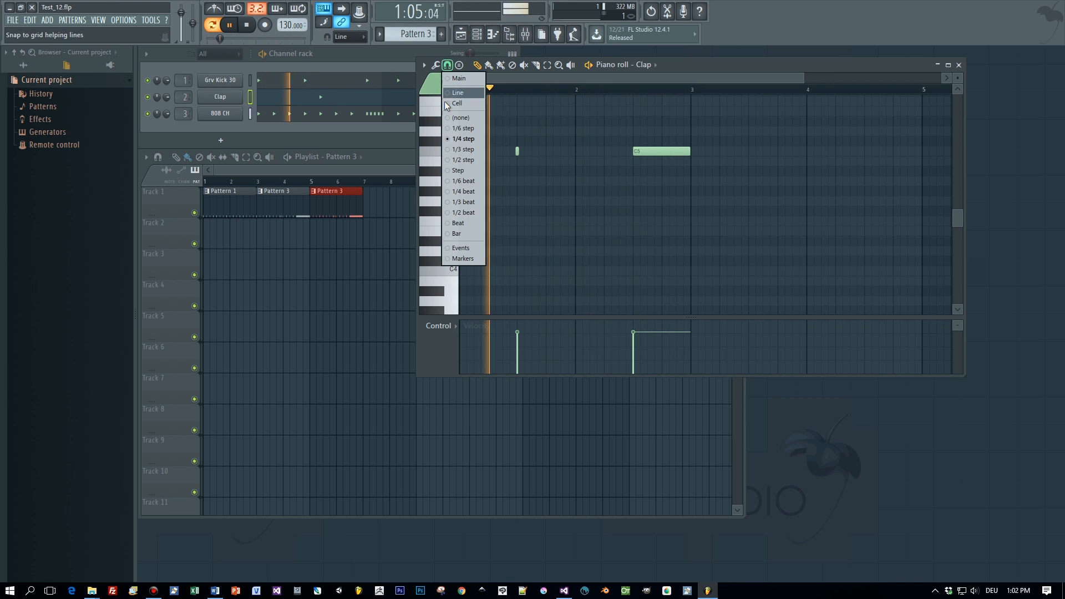
{"action": "left_click", "coordinate": [470, 191]}
{"action": "key", "text": "alt+u"}
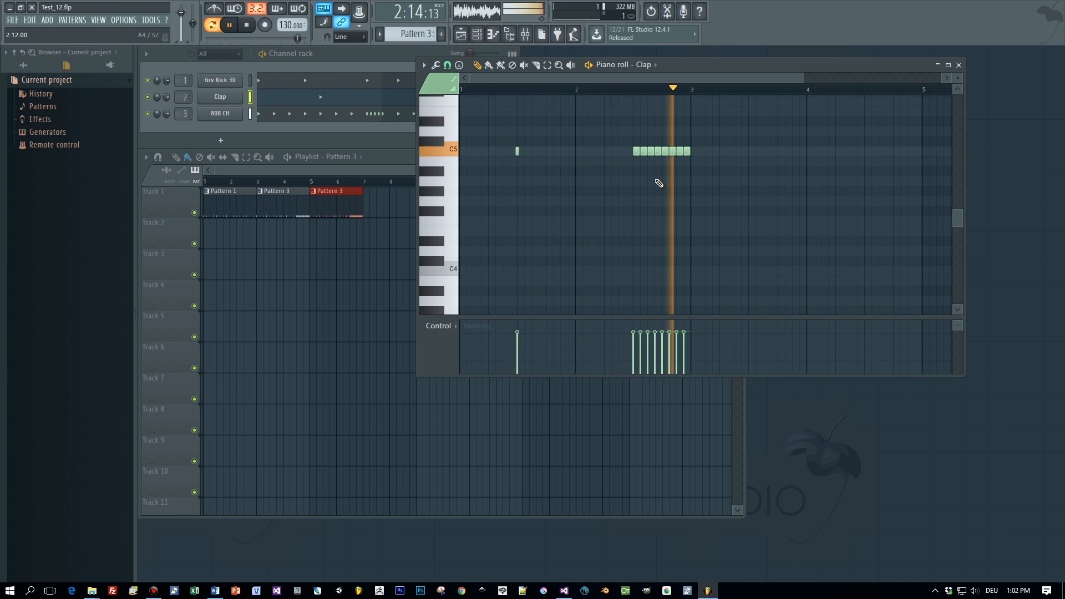
{"action": "key", "text": "ctrl+g"}
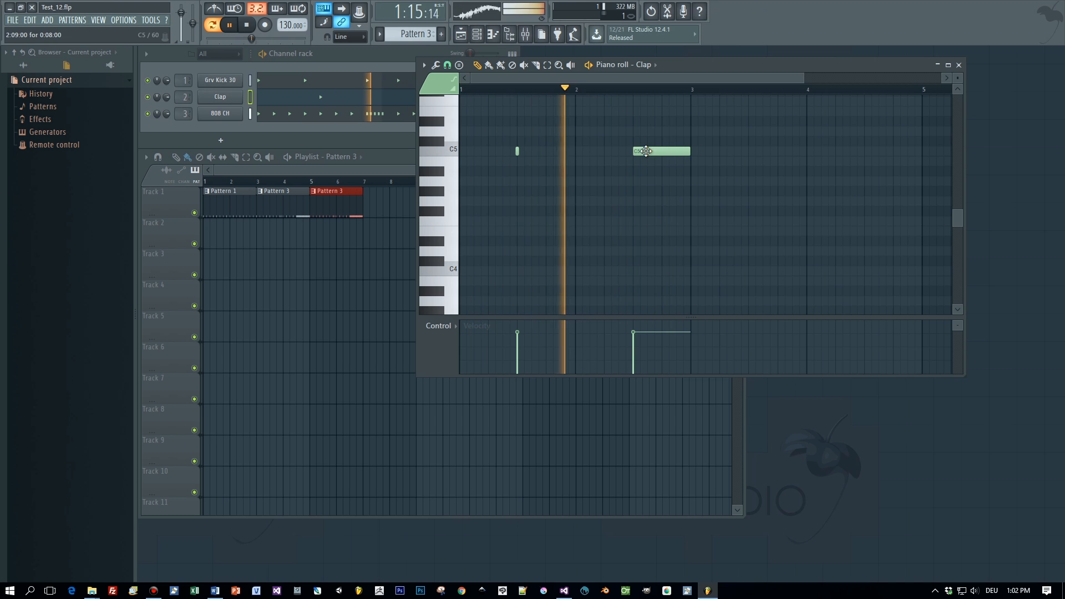
{"action": "left_click", "coordinate": [447, 65]}
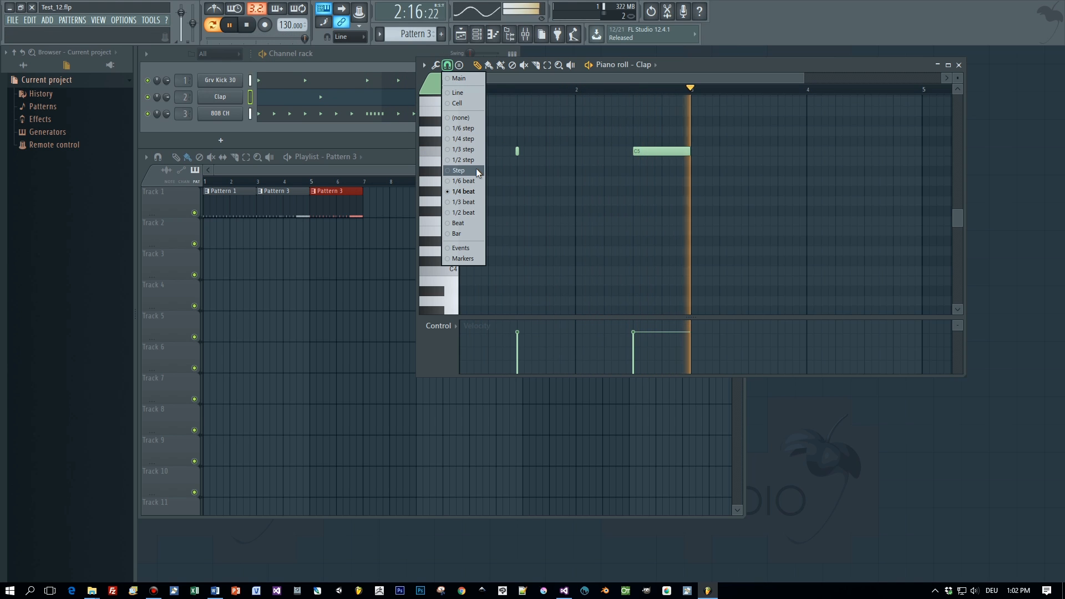
- With 1/2 beat snap, chop the long clap note into four hits and delete the third
{"action": "left_click", "coordinate": [476, 214]}
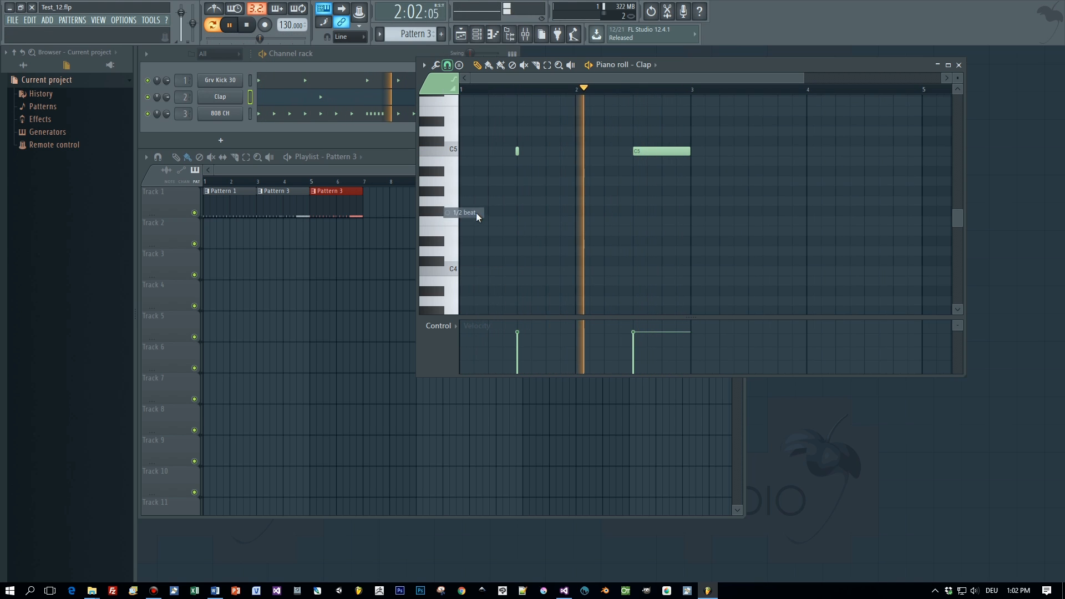
{"action": "key", "text": "alt+u"}
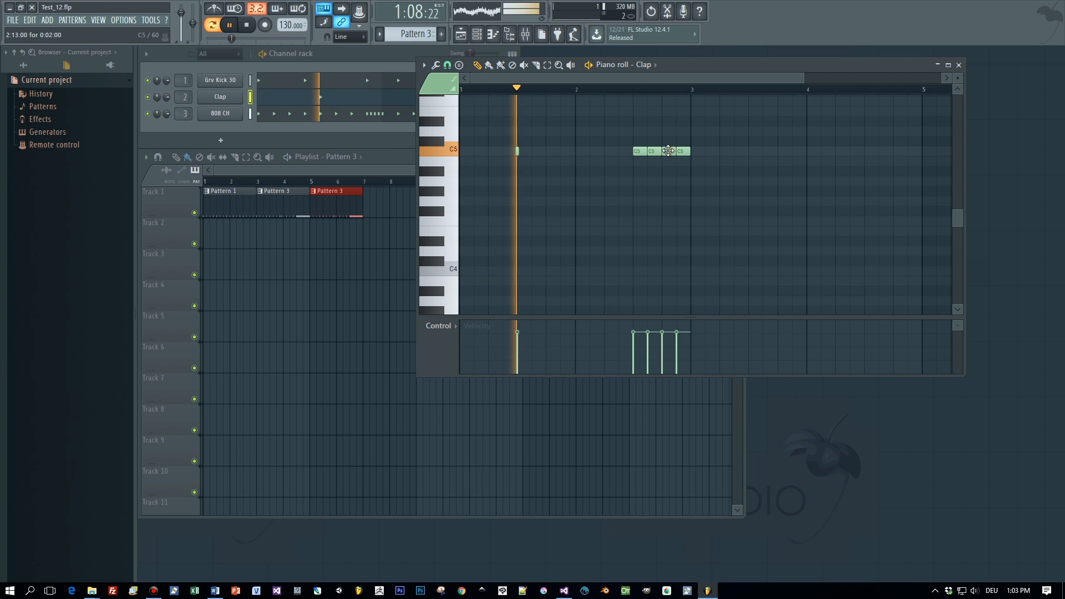
{"action": "right_click", "coordinate": [668, 151]}
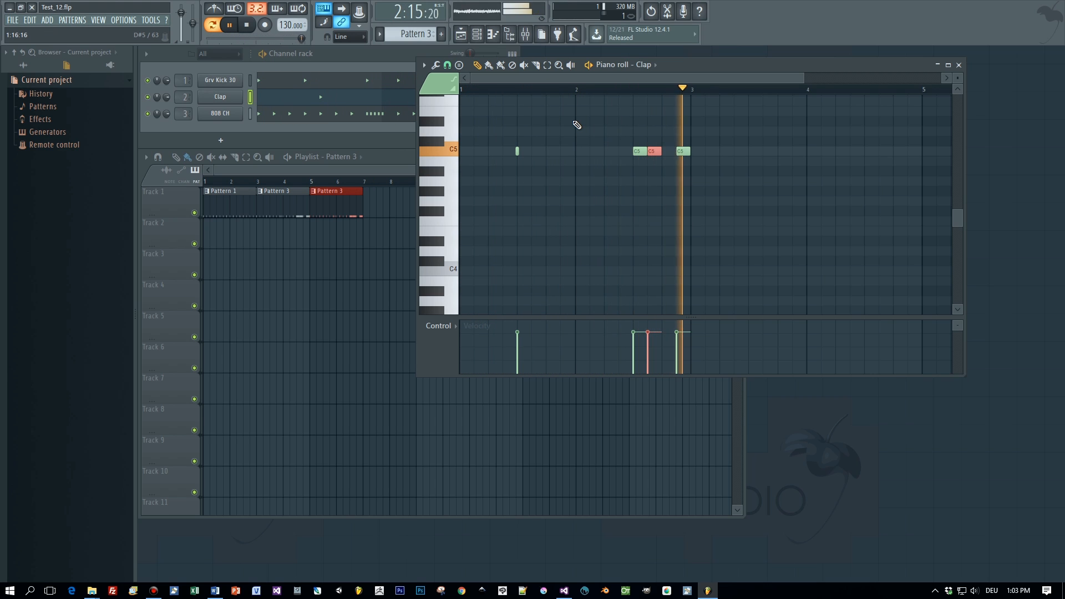
- Switch snap to 1/4 beat and split the last clap hit into two shorter hits
{"action": "left_click", "coordinate": [447, 65]}
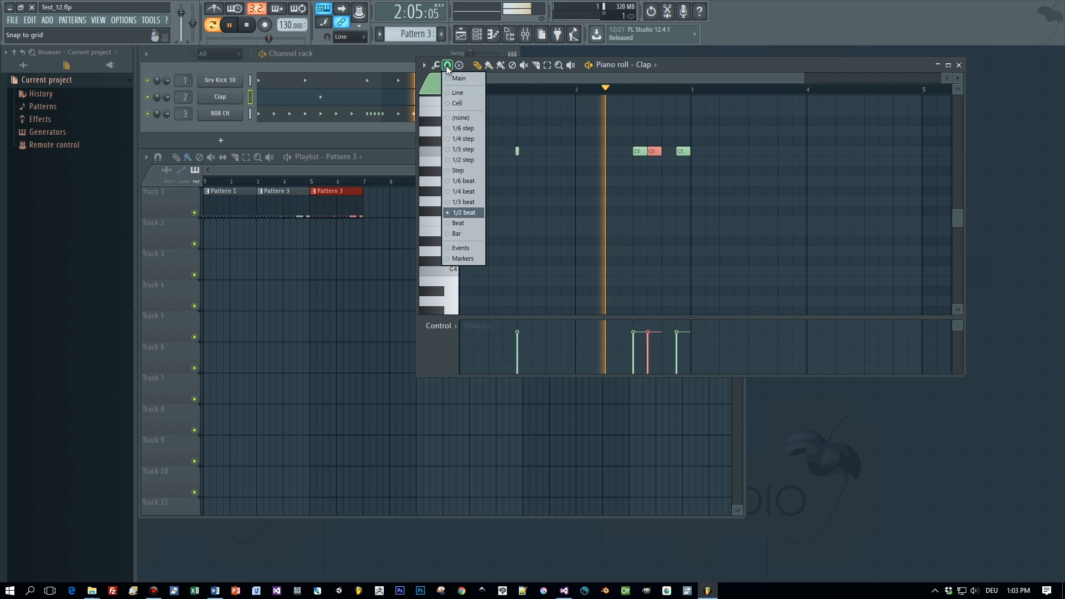
{"action": "left_click", "coordinate": [466, 192]}
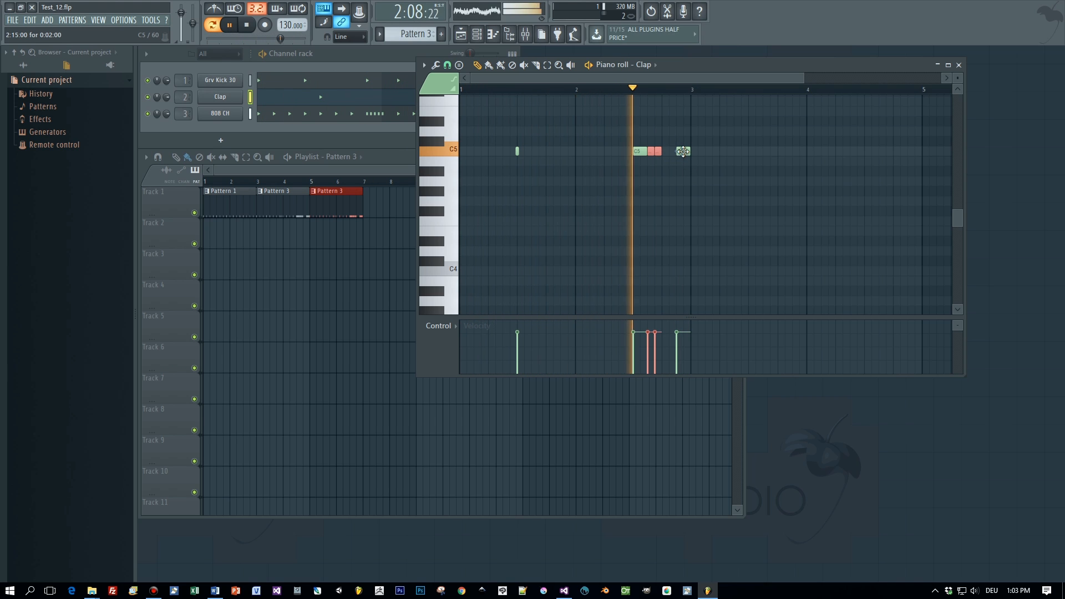
{"action": "left_click", "coordinate": [680, 151]}
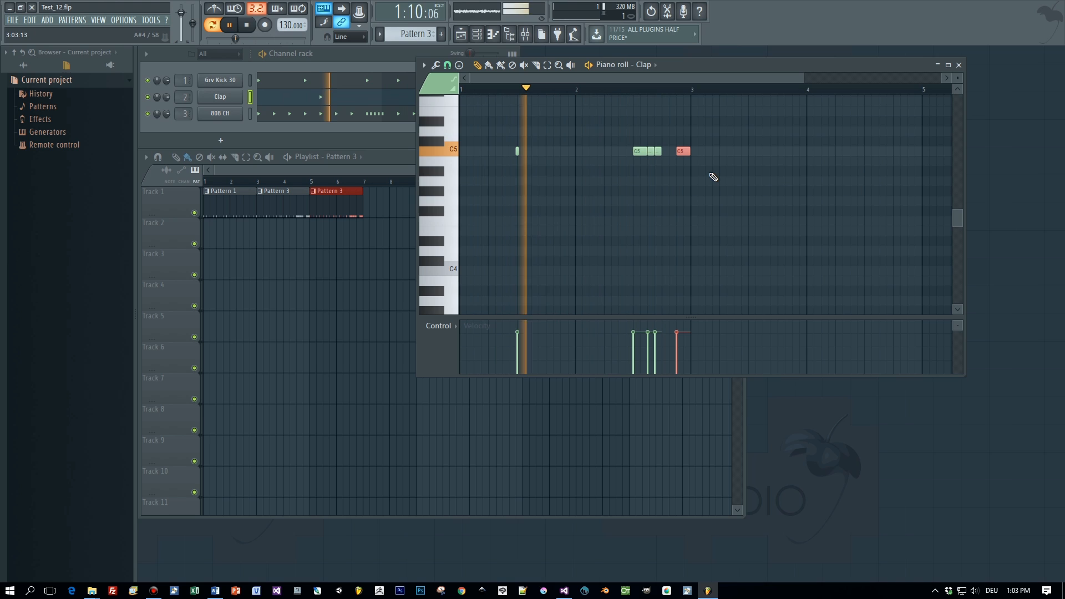
{"action": "key", "text": "ctrl+u"}
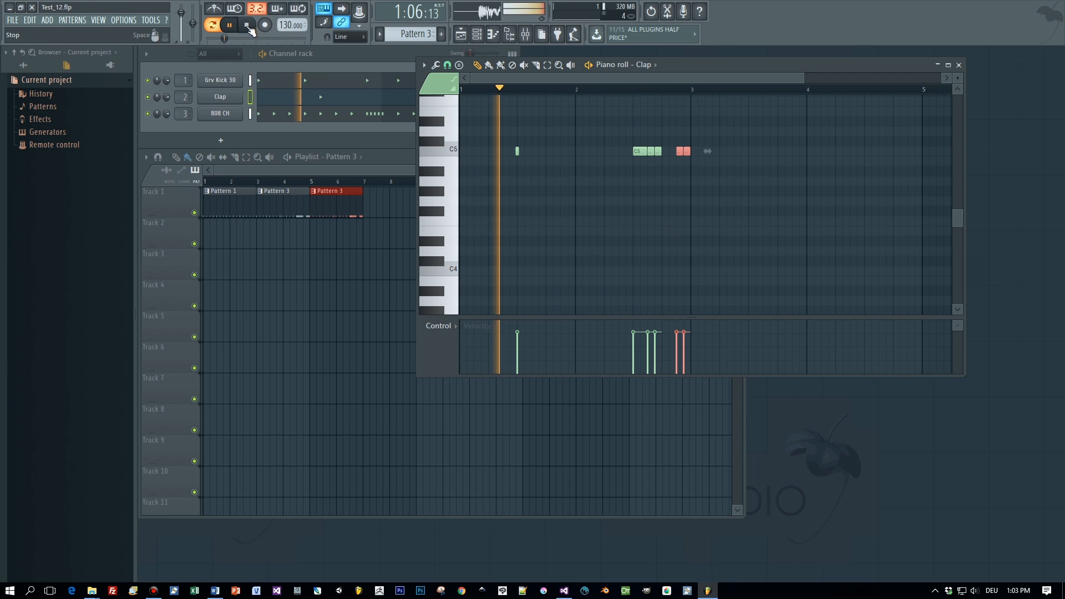
- Stop playback and move the Pattern 3 clip out to bar 9 on Track 1
{"action": "left_click", "coordinate": [208, 184]}
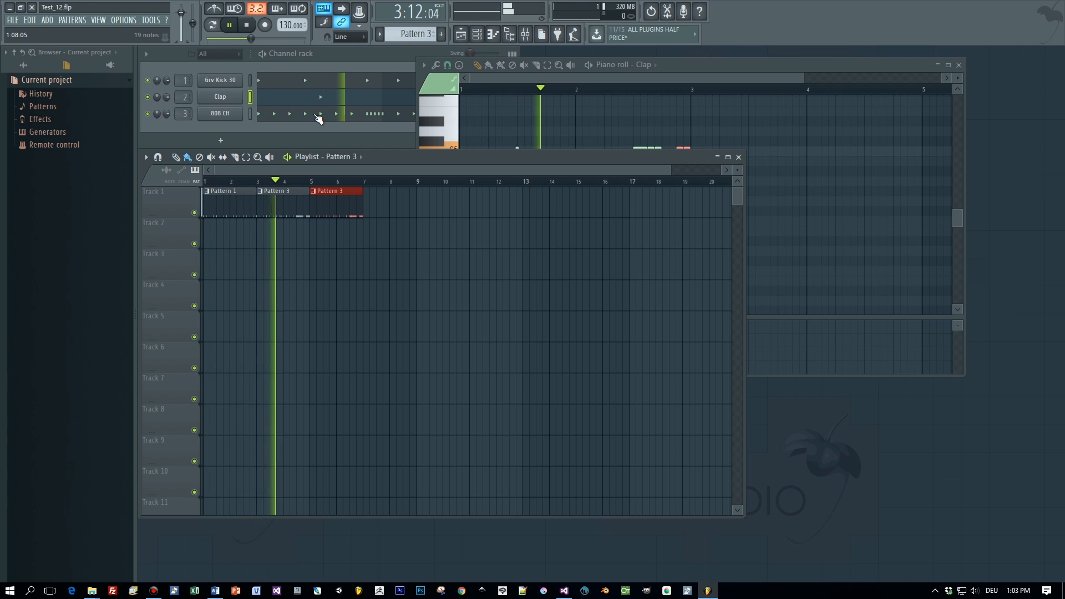
{"action": "key", "text": "space"}
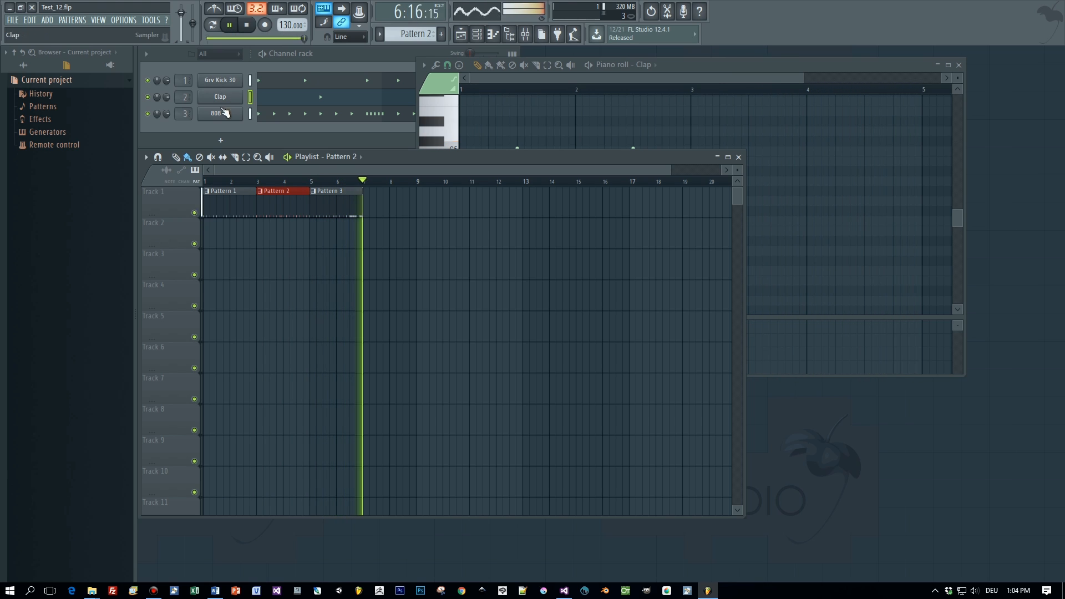
{"action": "left_click_drag", "start_coordinate": [339, 187], "coordinate": [452, 188]}
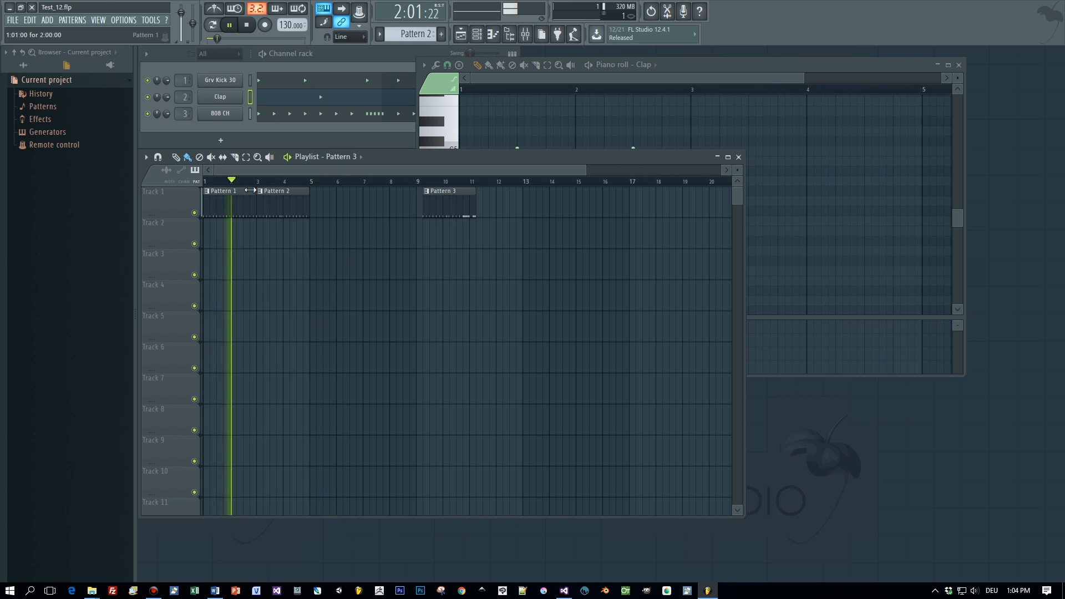
- Place a Pattern 1 copy at bar 5 and move Pattern 3 to bar 7
{"action": "left_click_drag", "start_coordinate": [218, 191], "coordinate": [321, 196]}
{"action": "left_click", "coordinate": [321, 196], "text": "ctrl"}
{"action": "left_click", "coordinate": [223, 190]}
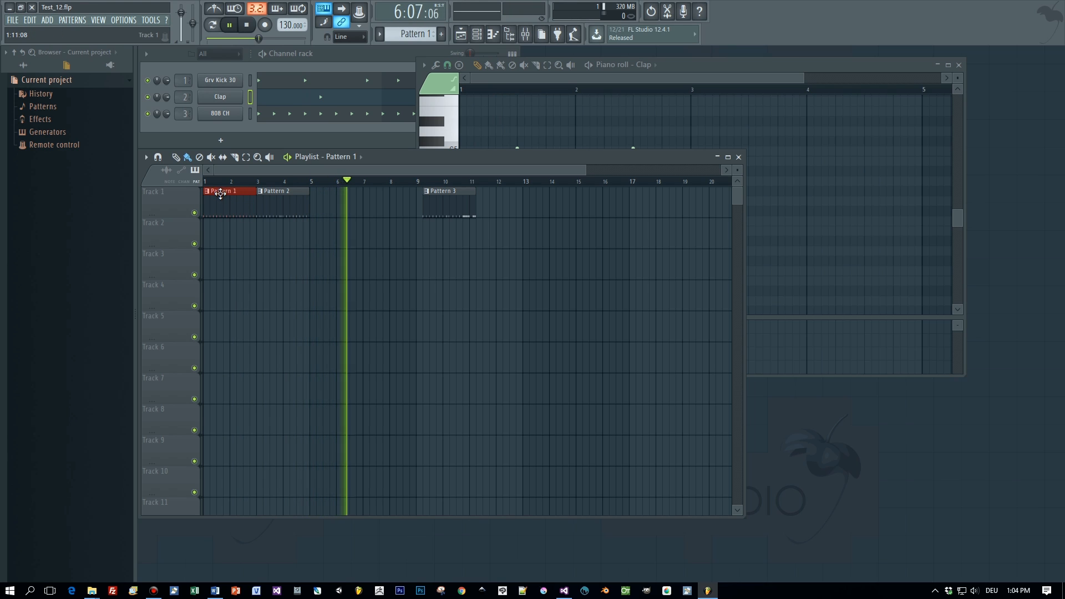
{"action": "left_click_drag", "start_coordinate": [221, 194], "coordinate": [329, 200]}
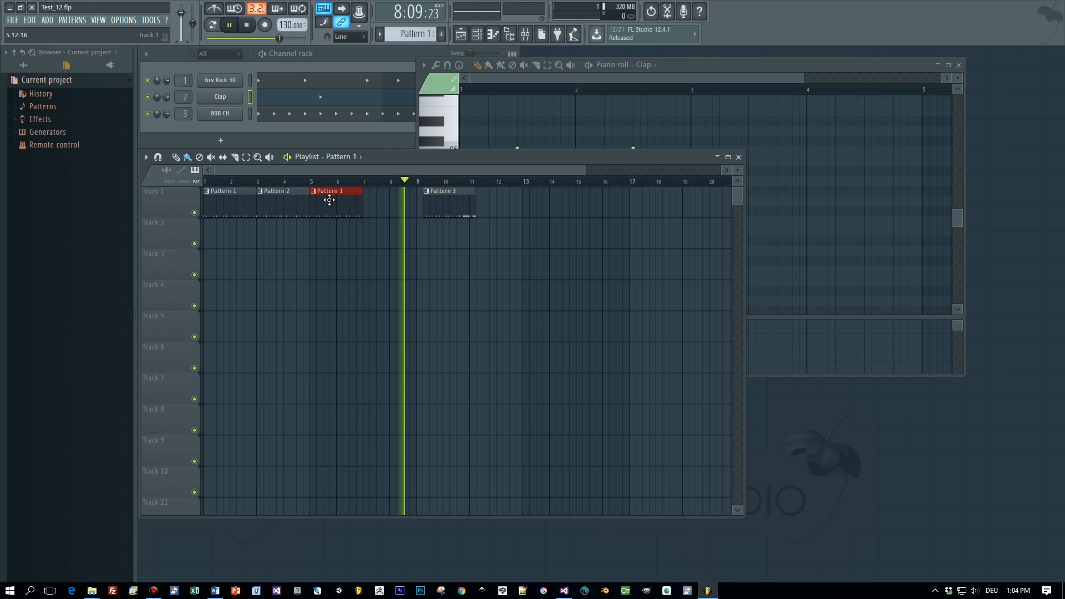
{"action": "left_click_drag", "start_coordinate": [442, 192], "coordinate": [384, 194]}
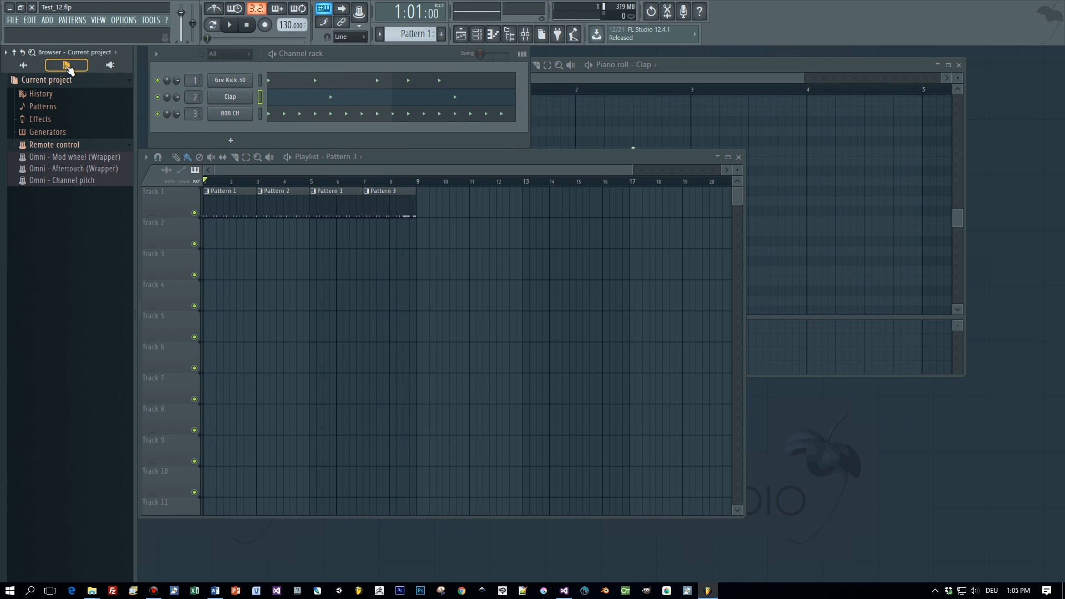
- Add Grv Crash 01 from Packs > Drums > Cymbals as a channel, then give it a new Pattern 4
{"action": "left_click", "coordinate": [23, 65]}
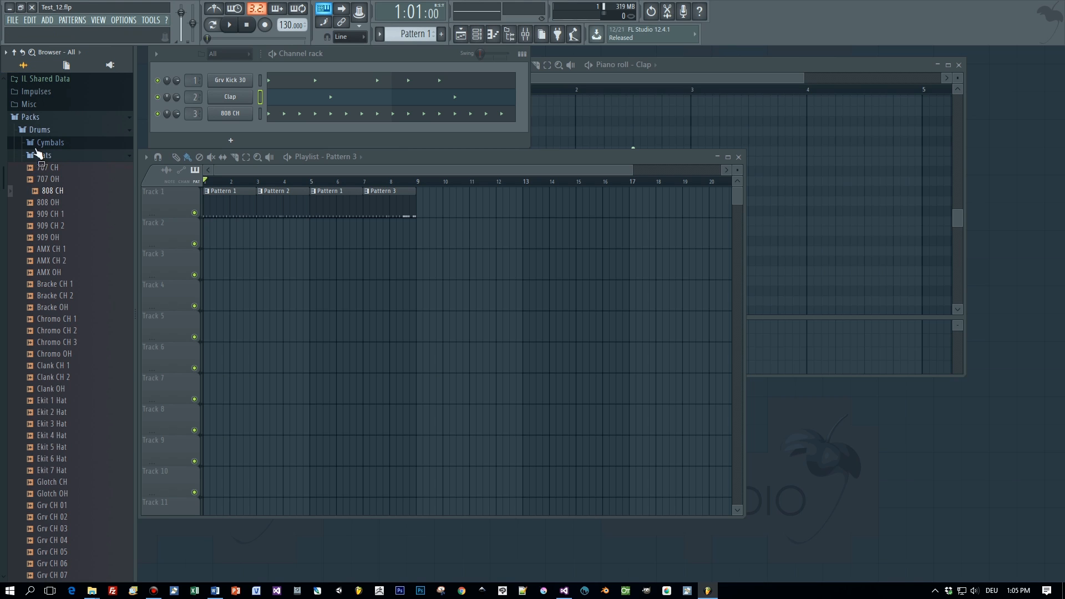
{"action": "left_click", "coordinate": [42, 142]}
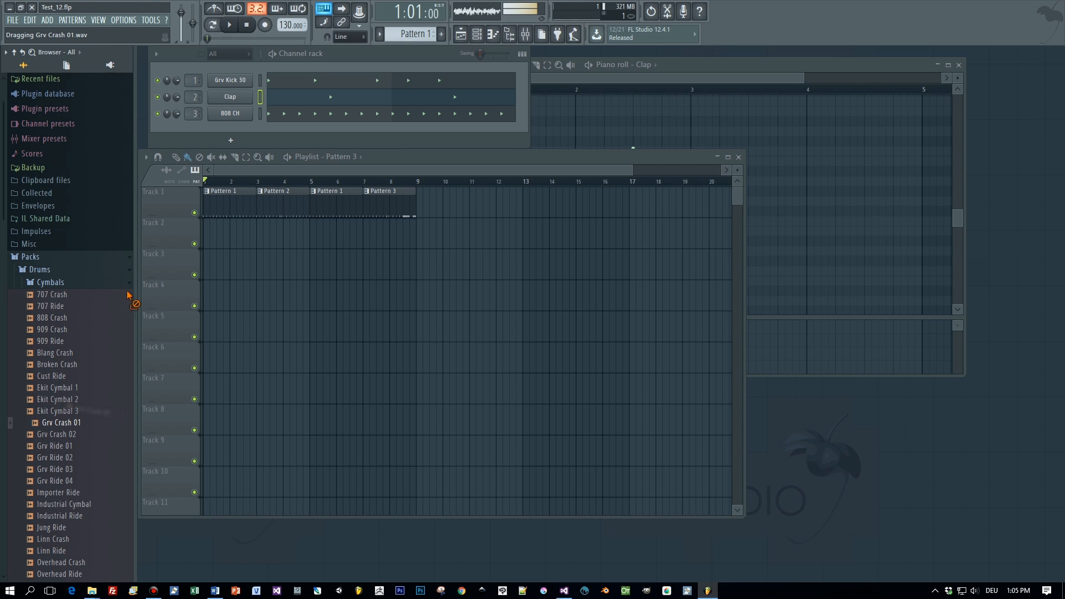
{"action": "left_click_drag", "start_coordinate": [209, 140], "coordinate": [222, 125]}
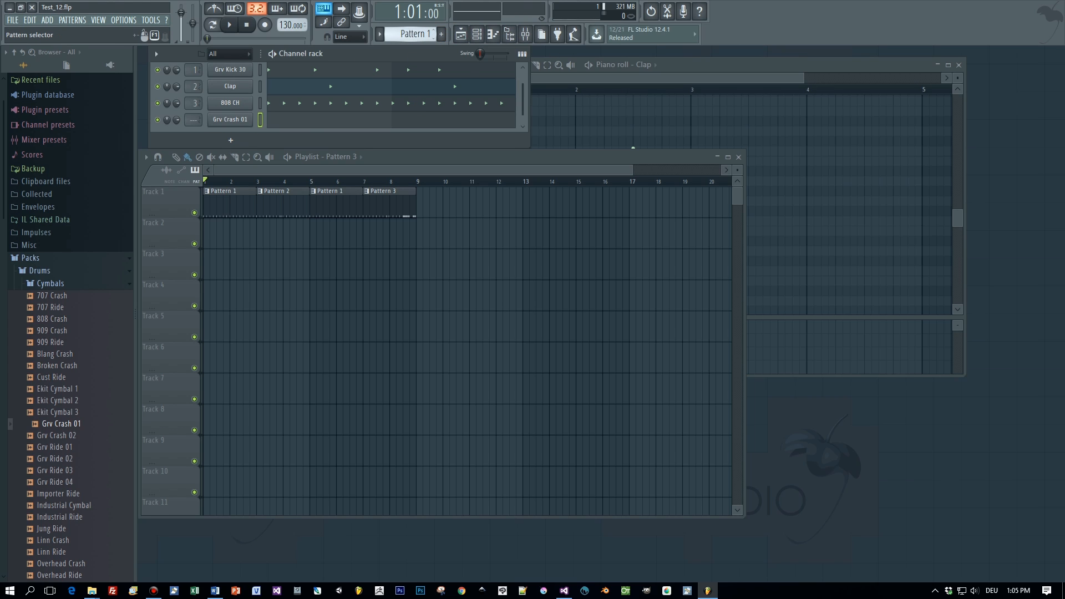
{"action": "left_click_drag", "start_coordinate": [415, 34], "coordinate": [415, 26]}
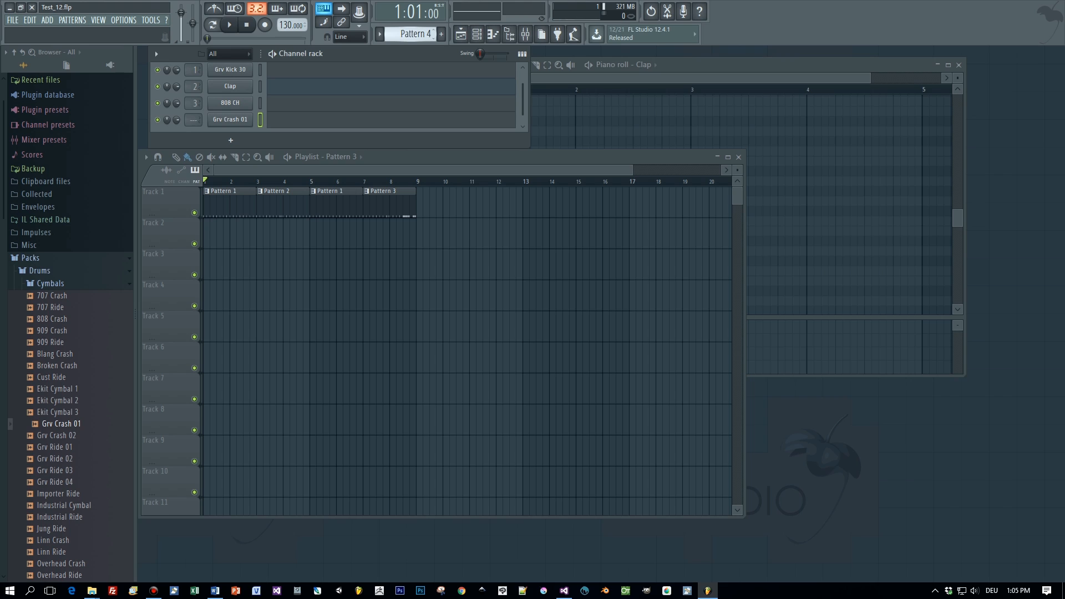
{"action": "left_click", "coordinate": [285, 128]}
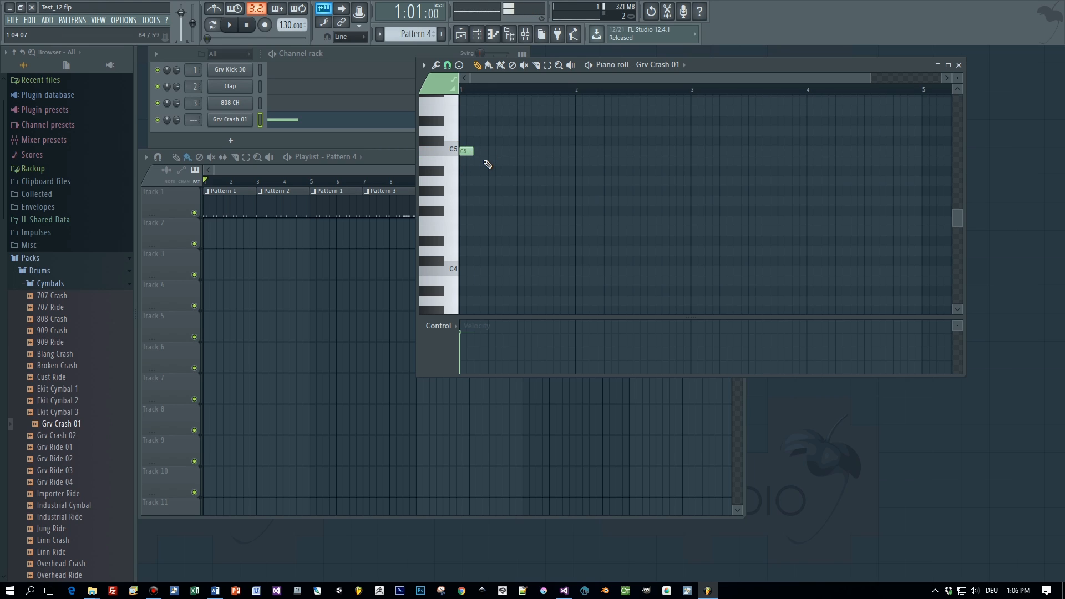
- Paint the Pattern 4 crash clip on Track 2 at bar 1, then preview Grv Ride 01 and 02
{"action": "left_click", "coordinate": [209, 246]}
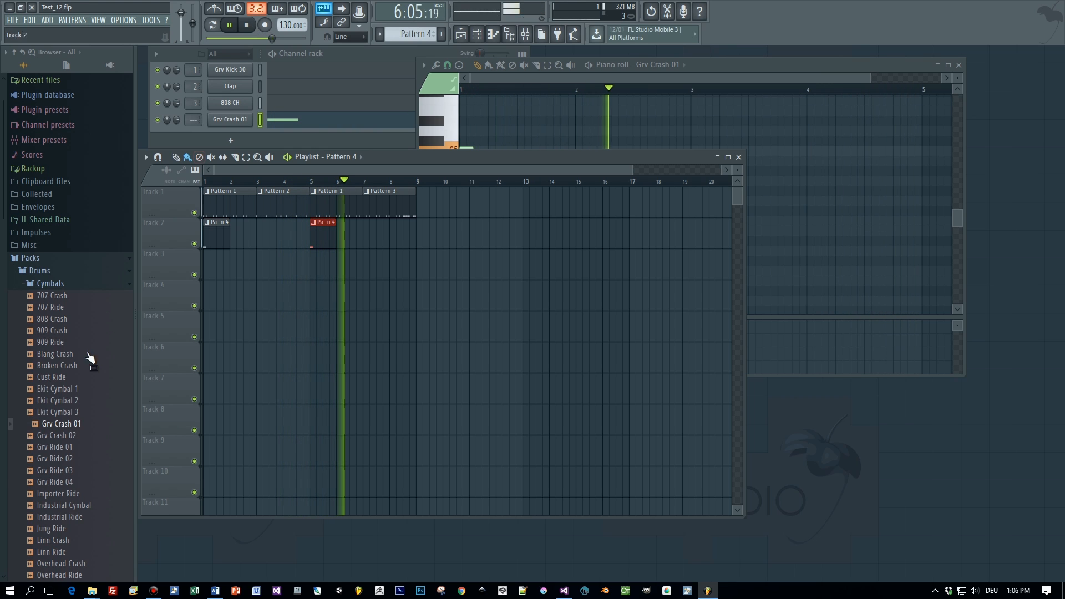
{"action": "left_click", "coordinate": [59, 448]}
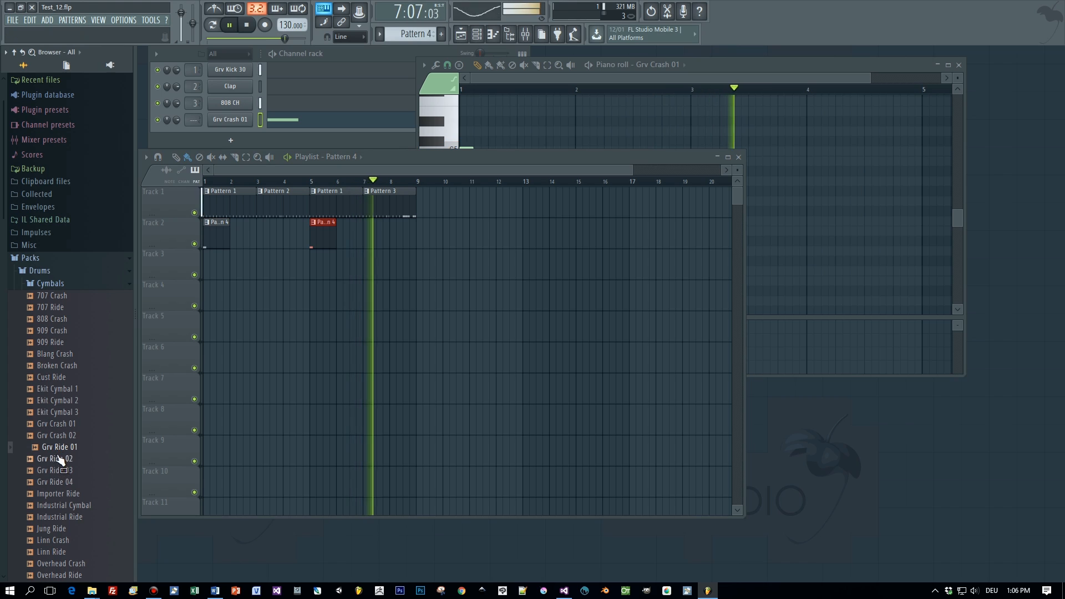
{"action": "left_click", "coordinate": [60, 459]}
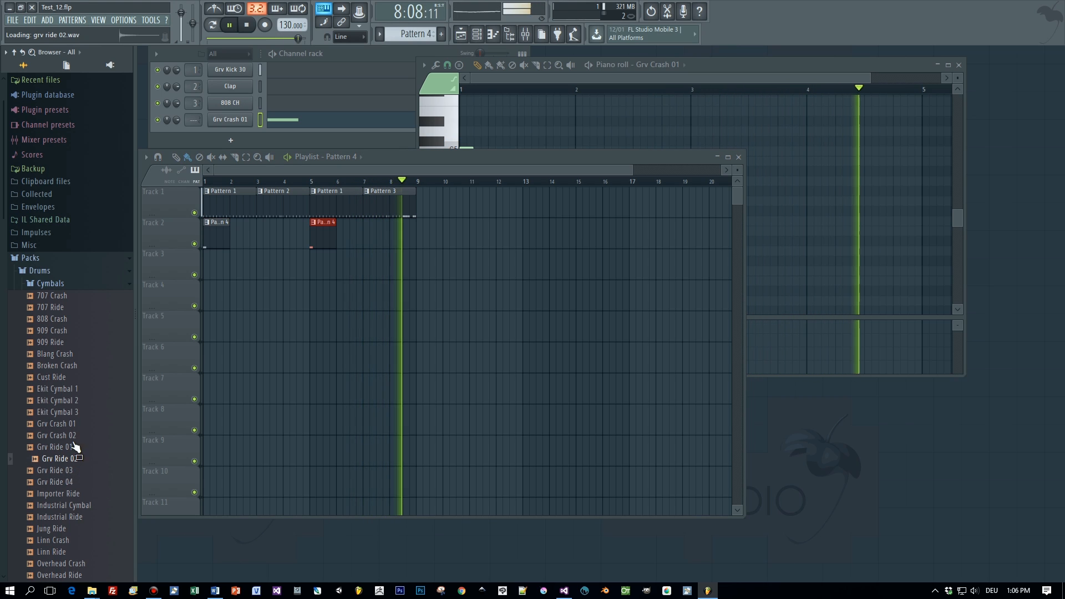